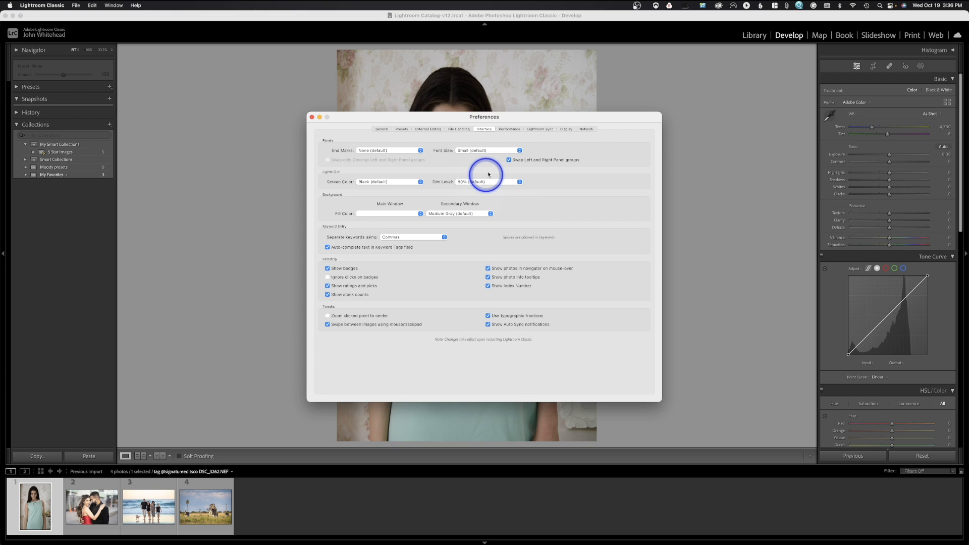
# - Toggle the Swap Left and Right Panel groups option and close the preferences
pyautogui.click(509, 160)
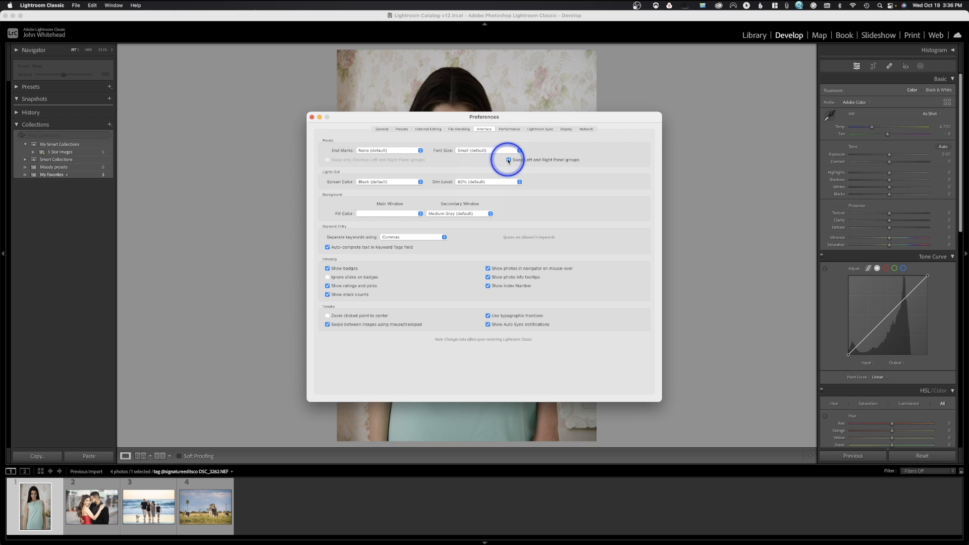
pyautogui.click(312, 117)
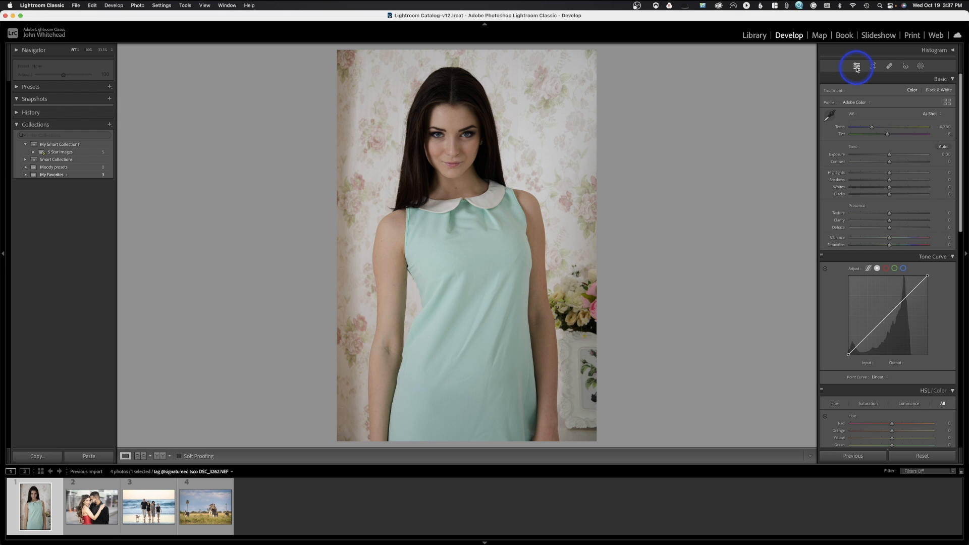
pyautogui.click(920, 66)
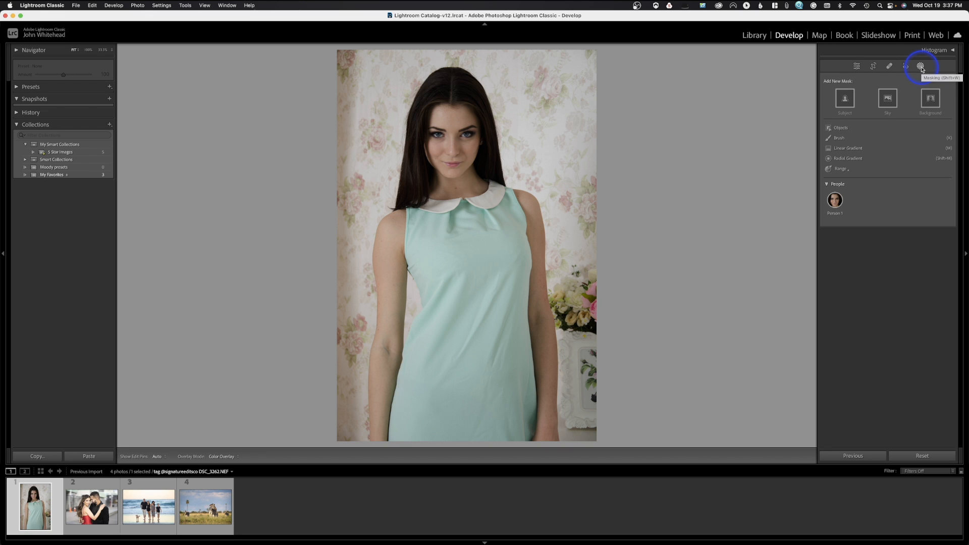
pyautogui.click(921, 66)
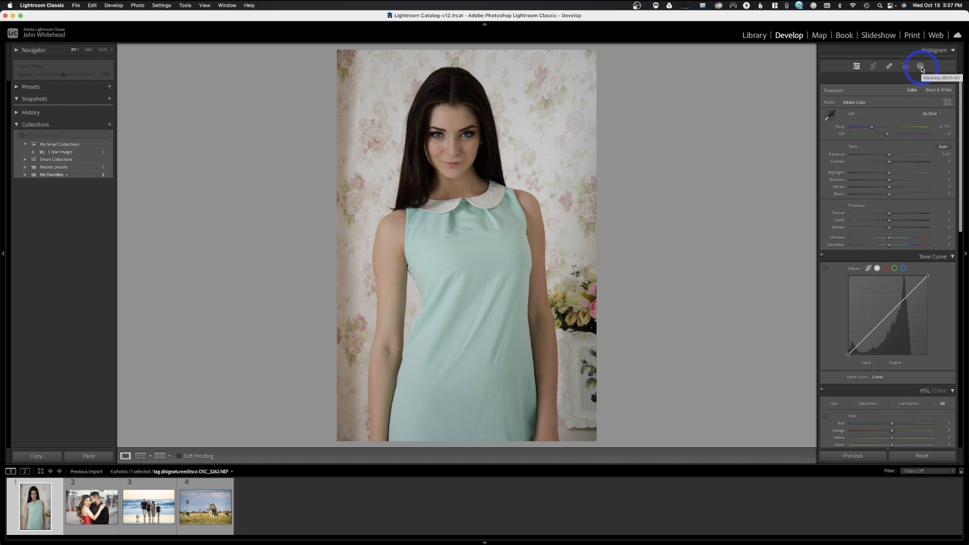
pyautogui.click(921, 66)
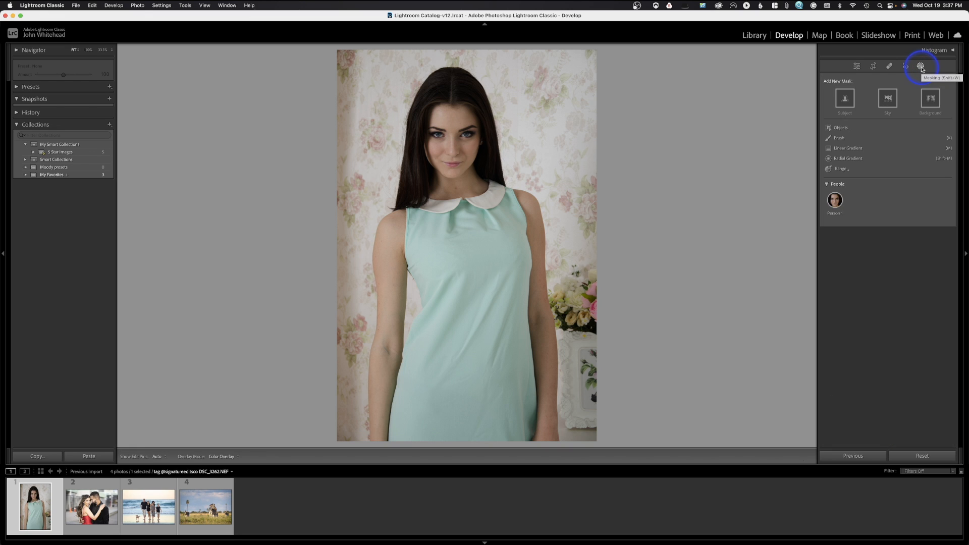
pyautogui.click(857, 66)
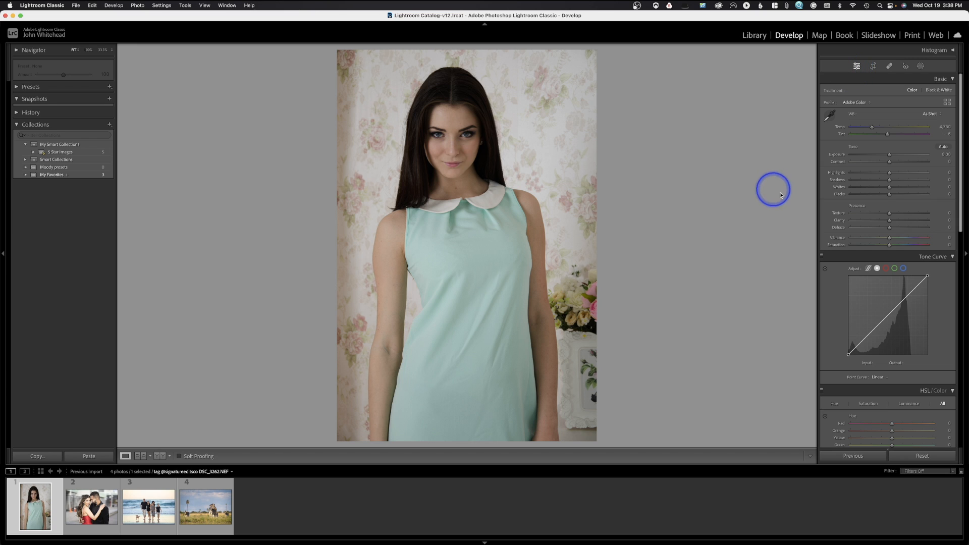
# - Create a mask of the entire Person 1 in the portrait and raise its exposure to about 0.43
pyautogui.click(921, 67)
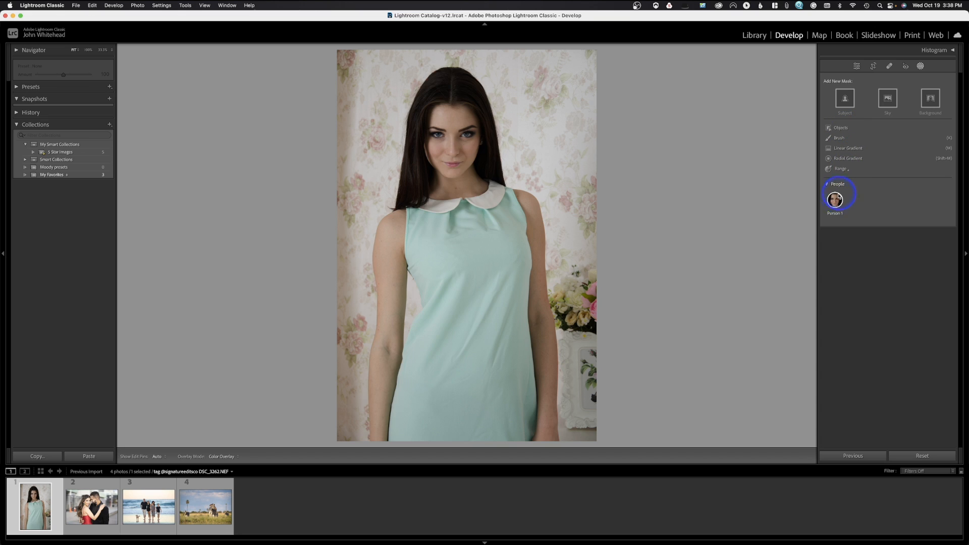
pyautogui.moveTo(835, 199)
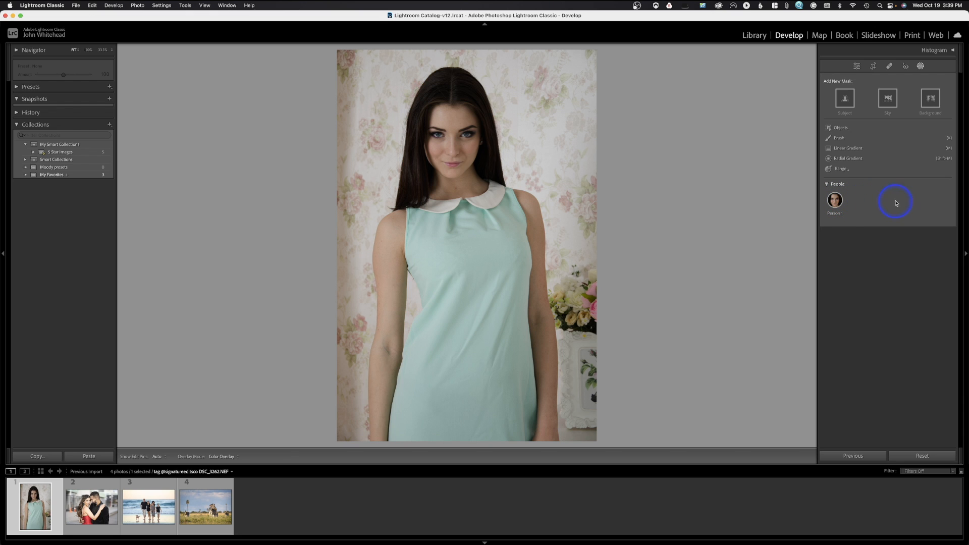
pyautogui.click(835, 201)
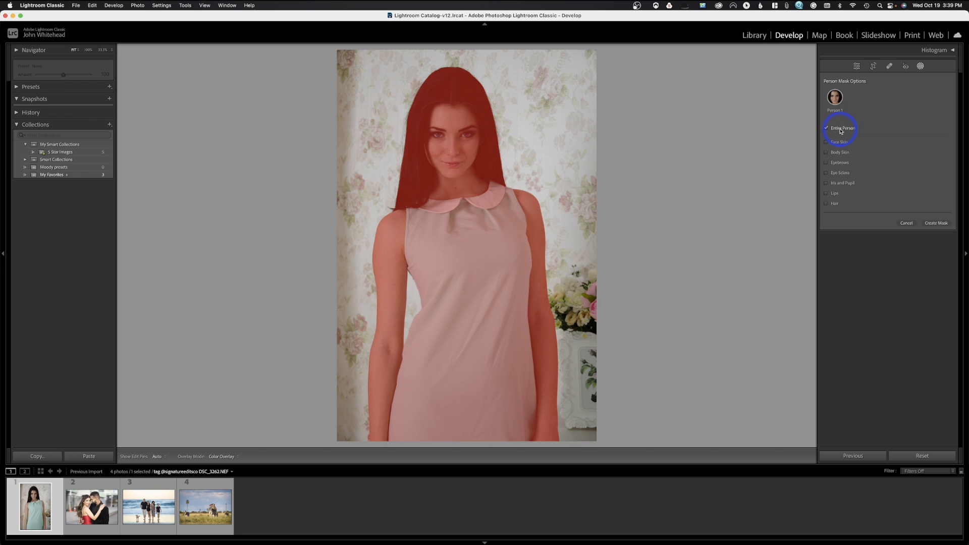
pyautogui.click(940, 226)
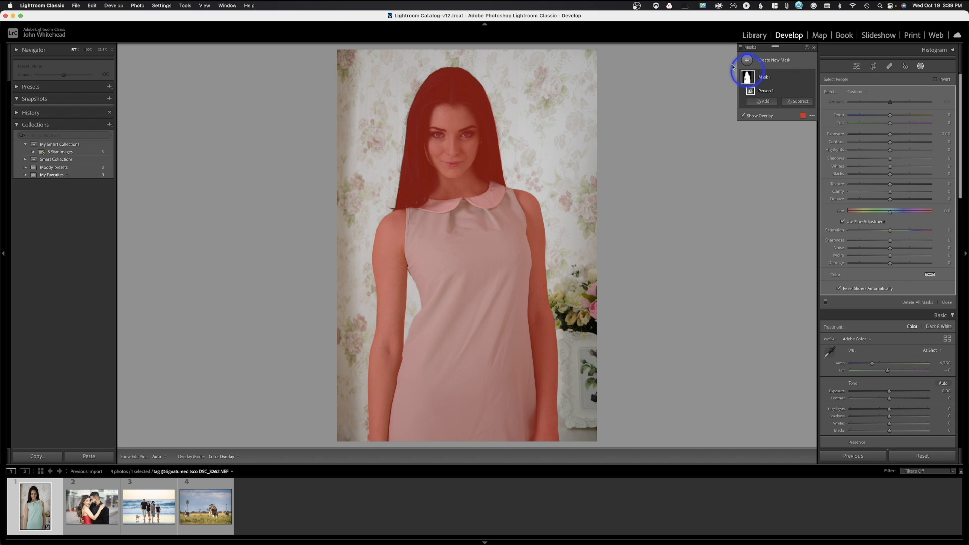
pyautogui.moveTo(890, 134); pyautogui.dragTo(894, 135)
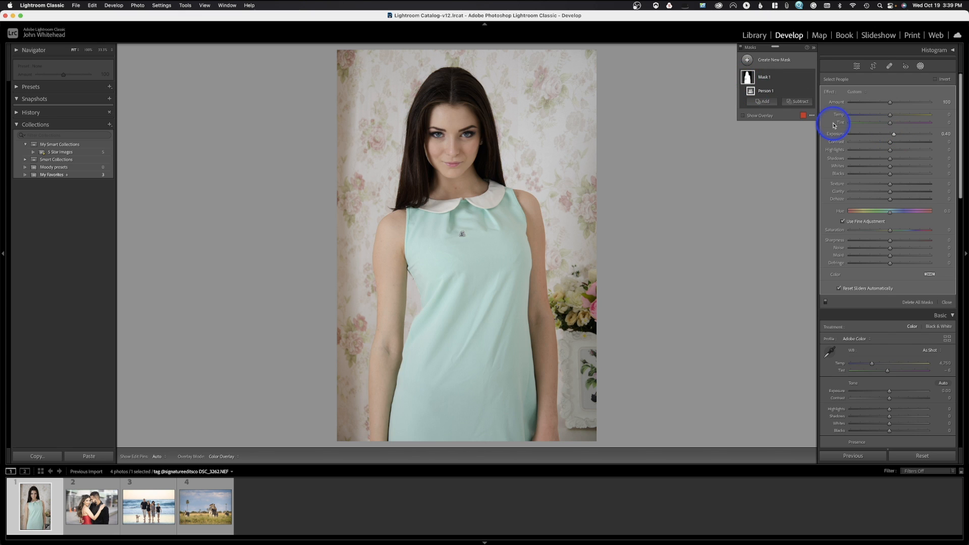
pyautogui.moveTo(748, 79)
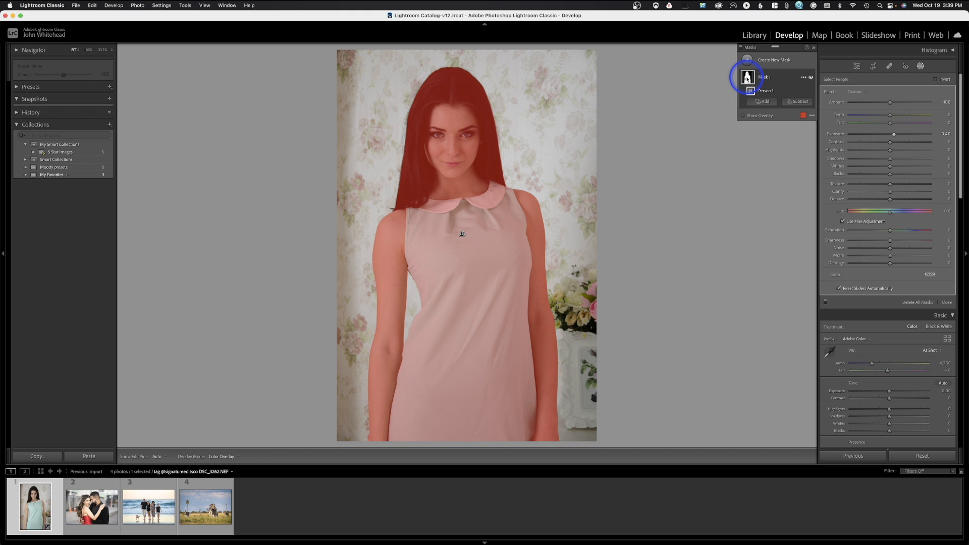
# - Undo the exposure change and the added entire-person mask
pyautogui.press('super+z')
pyautogui.press('super+z')
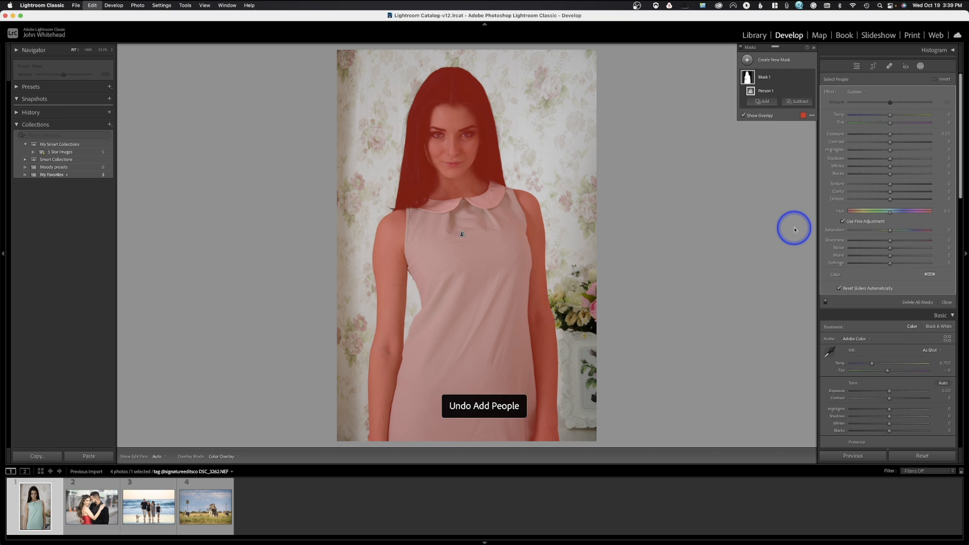
# - Create 7 separate masks for Person 1: face skin, body skin, eyebrows, eye sclera, iris and pupil, lips, and hair
pyautogui.moveTo(836, 202)
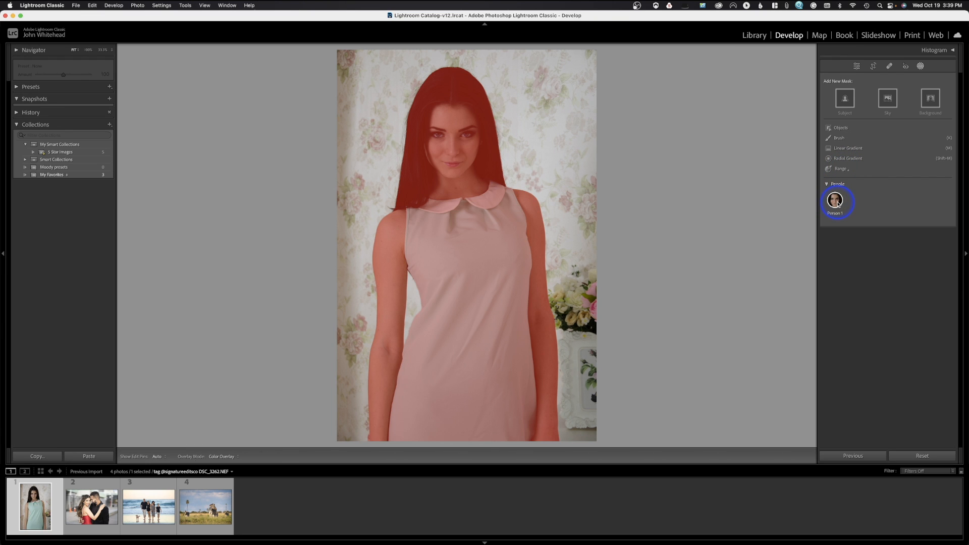
pyautogui.click(835, 202)
pyautogui.click(830, 129)
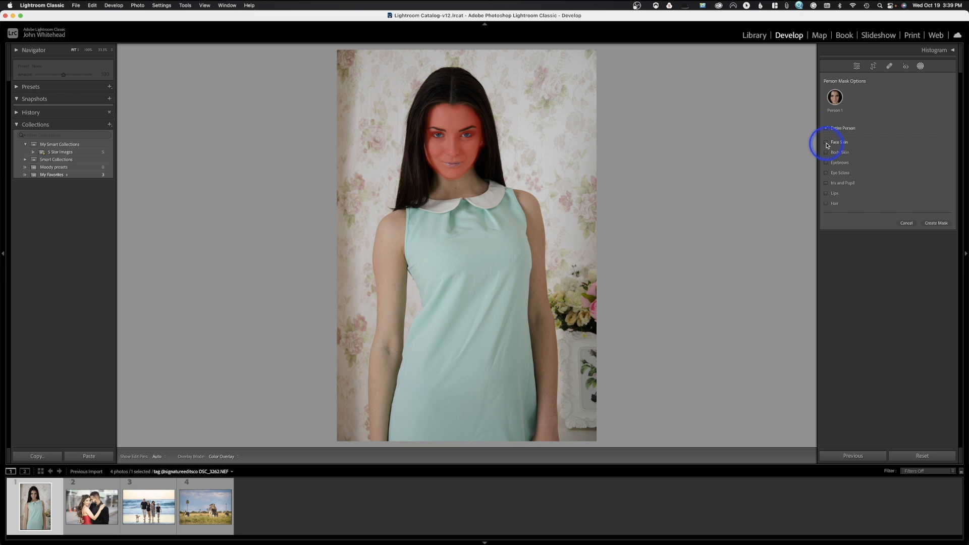
pyautogui.click(826, 143)
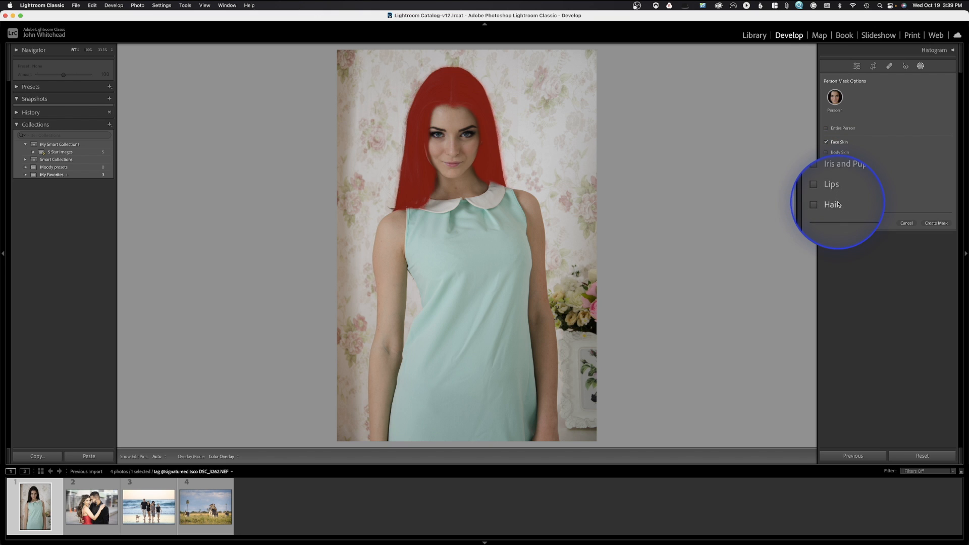
pyautogui.click(826, 152)
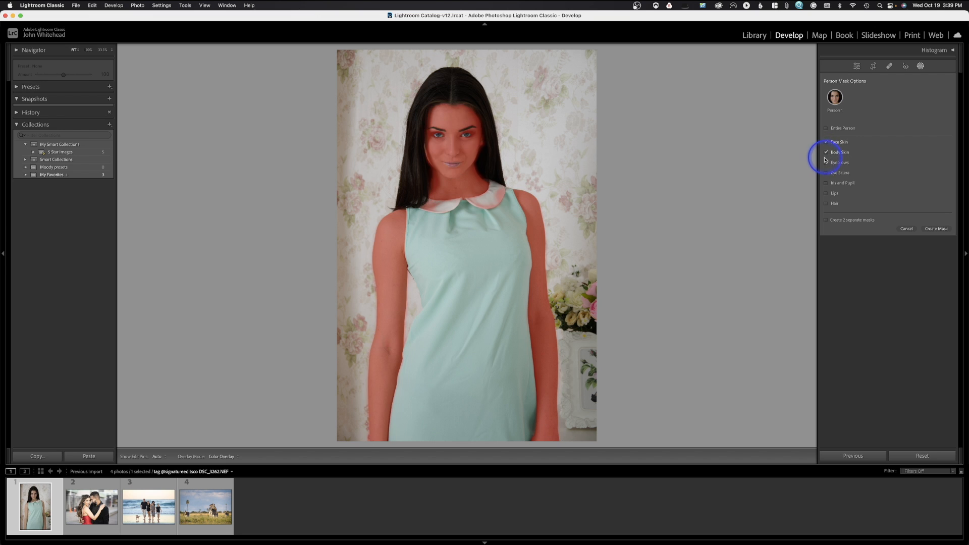
pyautogui.click(827, 162)
pyautogui.click(826, 172)
pyautogui.click(826, 183)
pyautogui.click(826, 193)
pyautogui.click(826, 203)
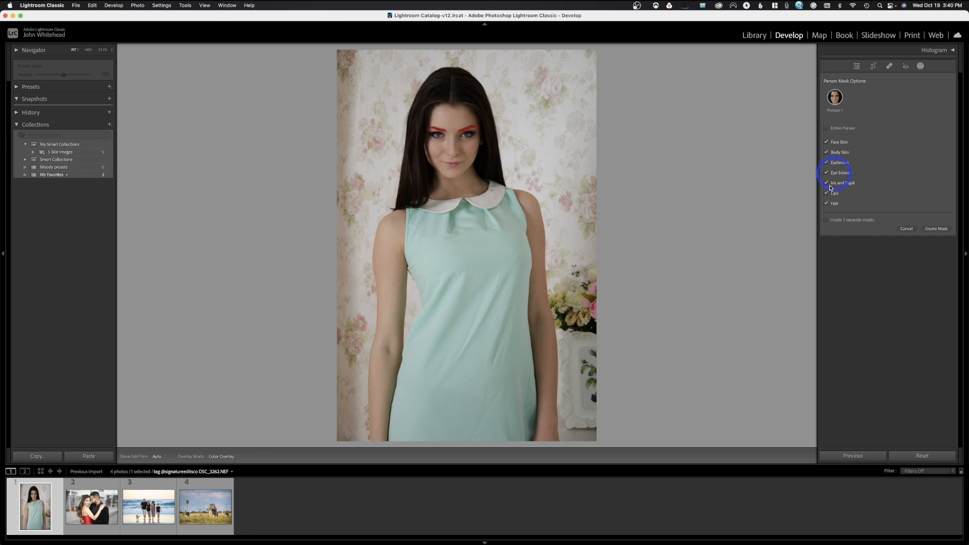
pyautogui.click(826, 220)
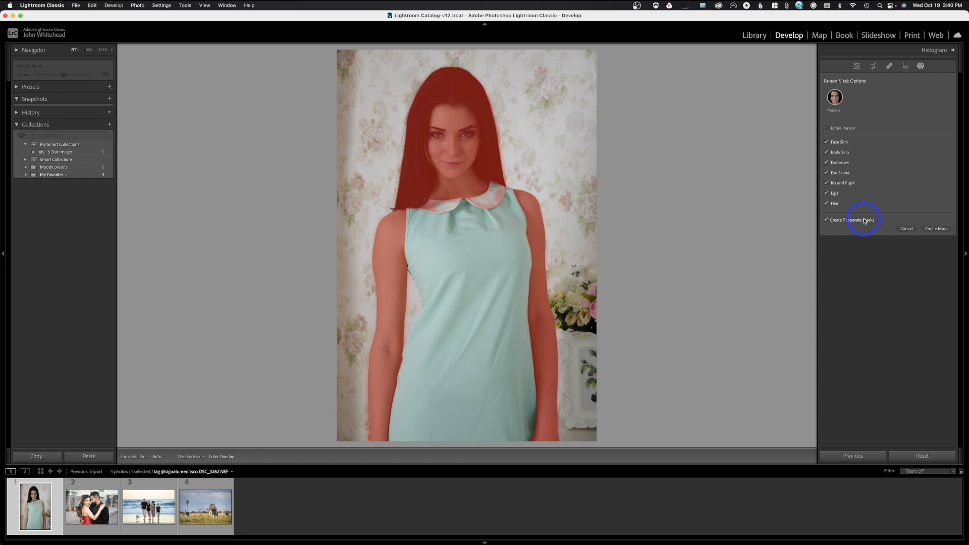
pyautogui.click(937, 229)
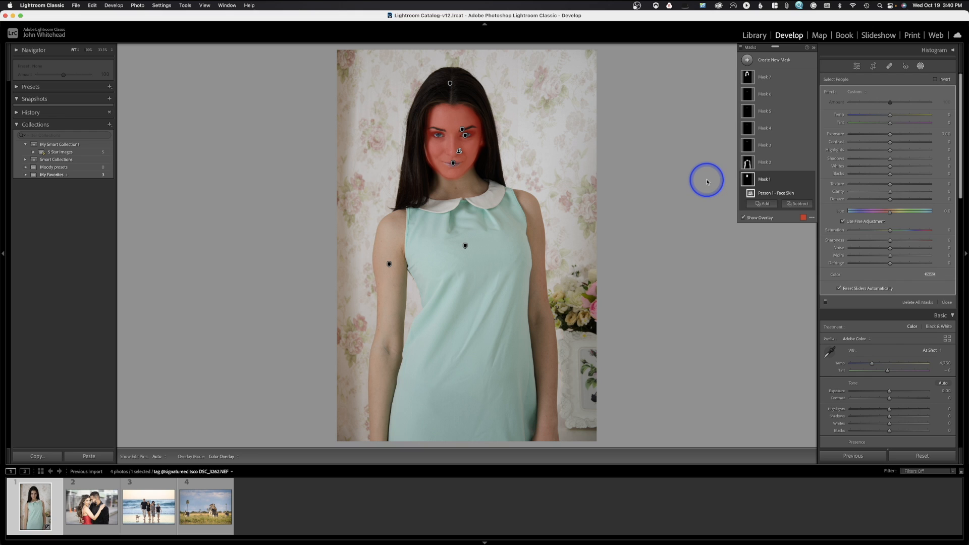
# - Inspect the eyebrows and eye sclera masks among the new person masks
pyautogui.moveTo(767, 177)
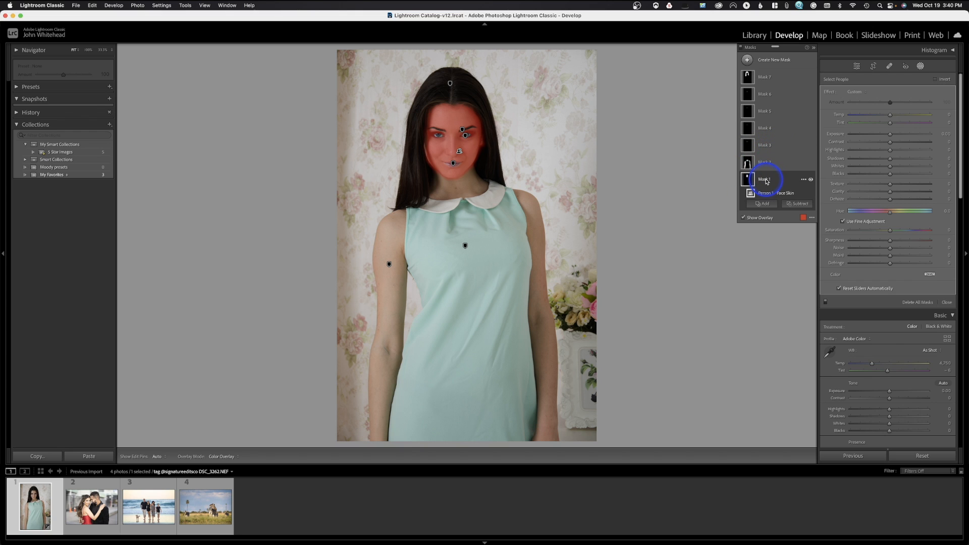
pyautogui.click(765, 149)
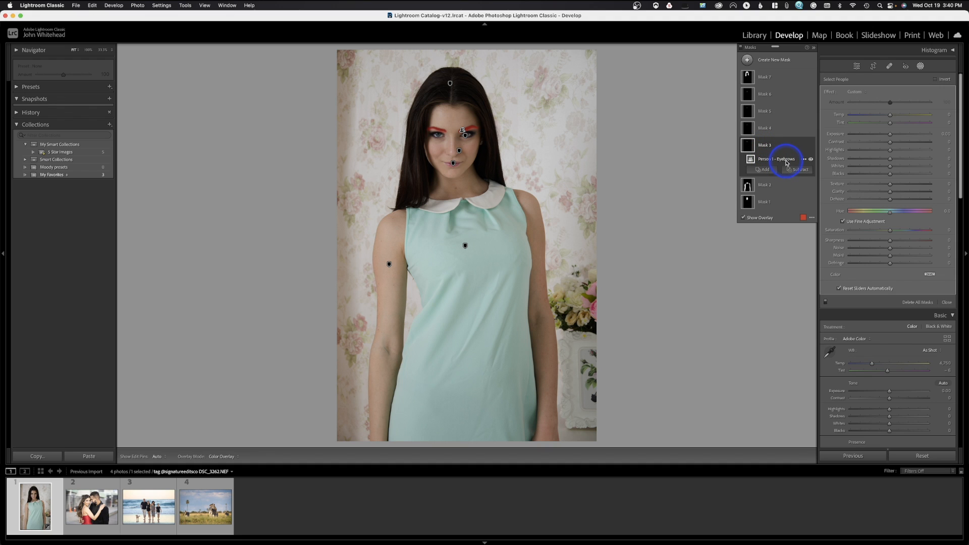
pyautogui.click(764, 132)
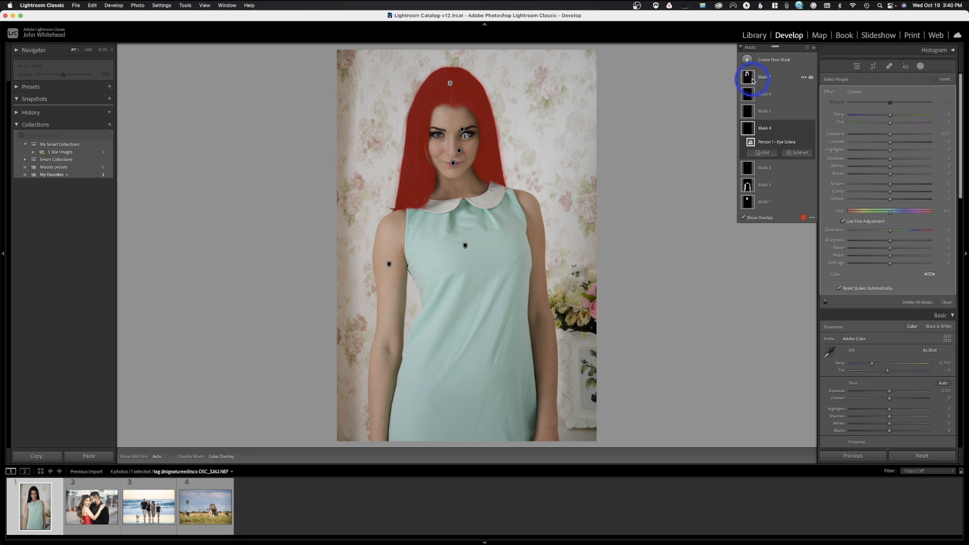
# - On the face skin mask, raise the exposure to 0.34 and lower the texture to -16
pyautogui.click(749, 204)
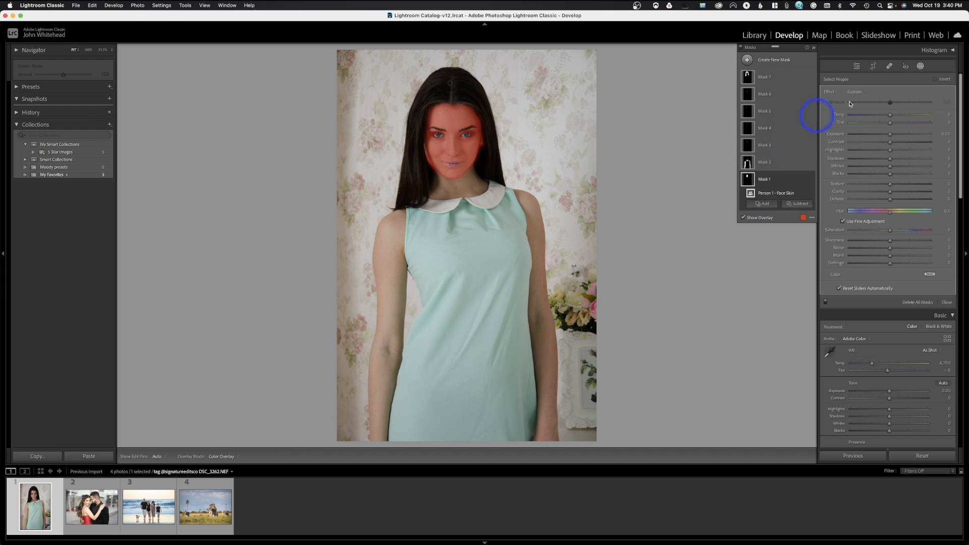
pyautogui.moveTo(893, 137); pyautogui.dragTo(896, 138)
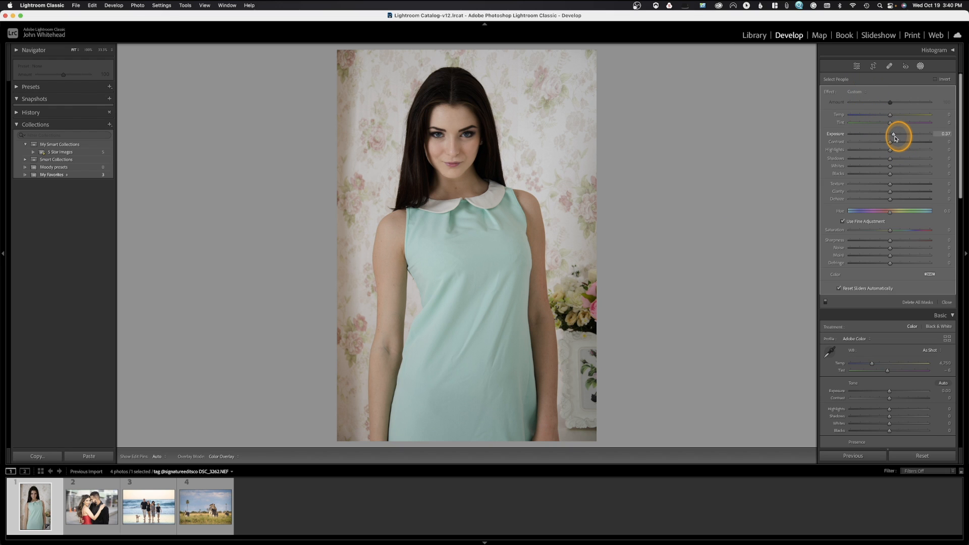
pyautogui.moveTo(895, 138); pyautogui.dragTo(894, 135)
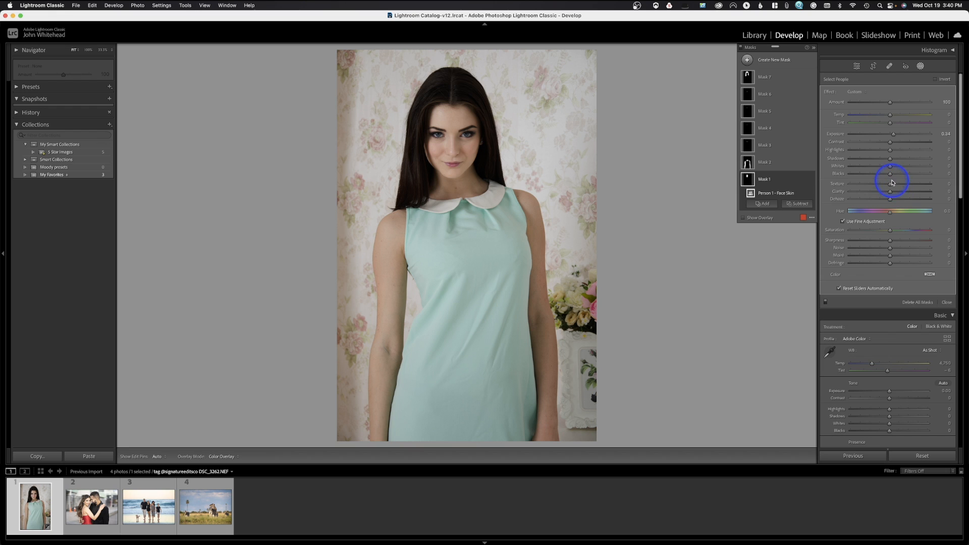
pyautogui.moveTo(890, 186); pyautogui.dragTo(884, 187)
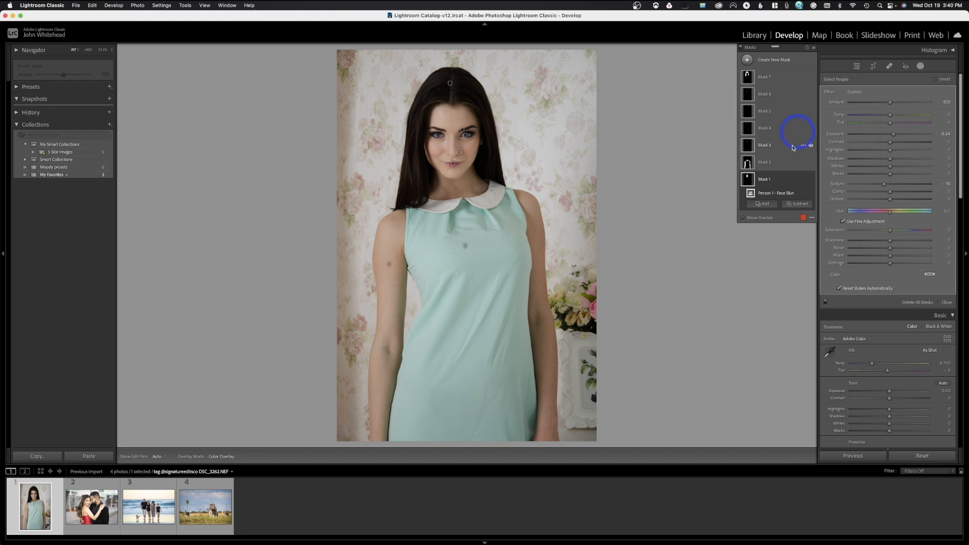
# - Raise the body skin mask's exposure to 0.21, and select the iris and pupil mask
pyautogui.click(766, 164)
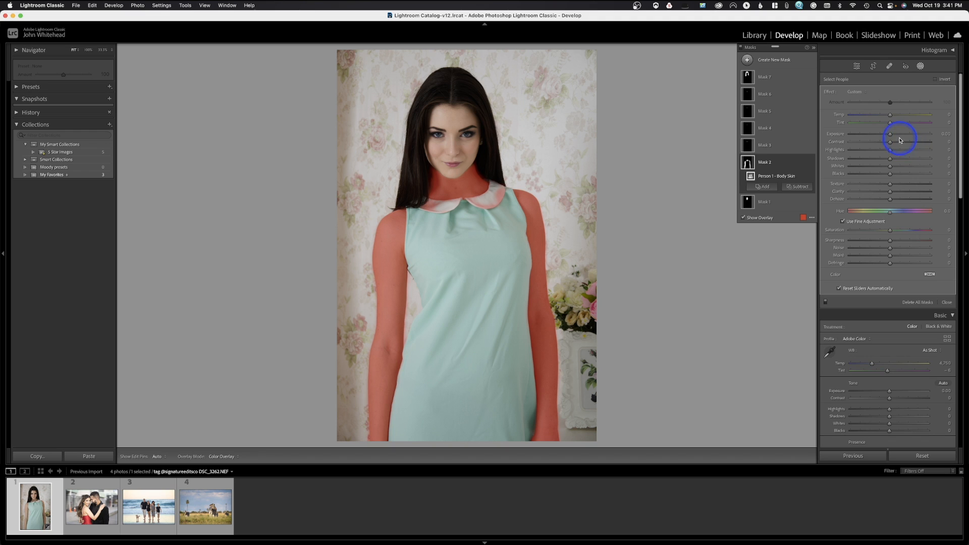
pyautogui.moveTo(891, 134); pyautogui.dragTo(895, 137)
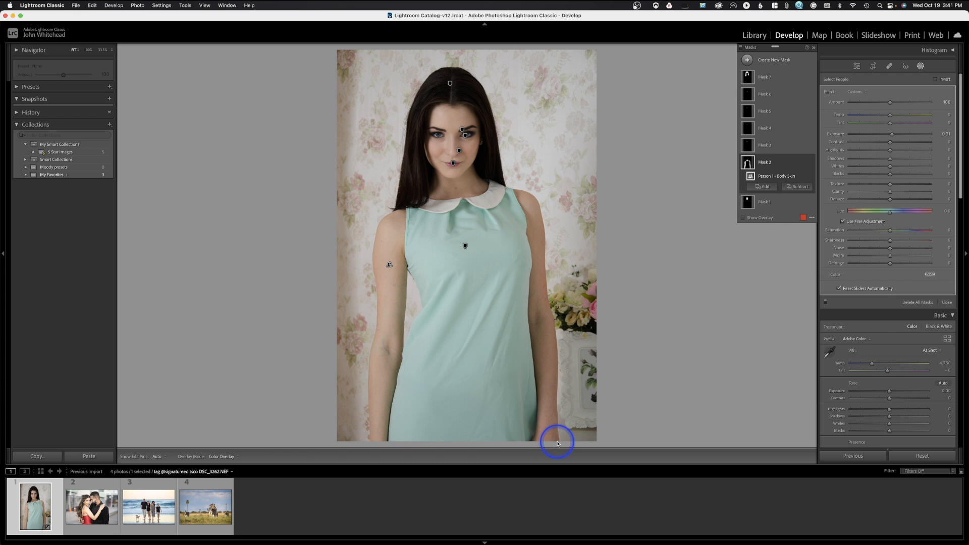
pyautogui.moveTo(748, 162)
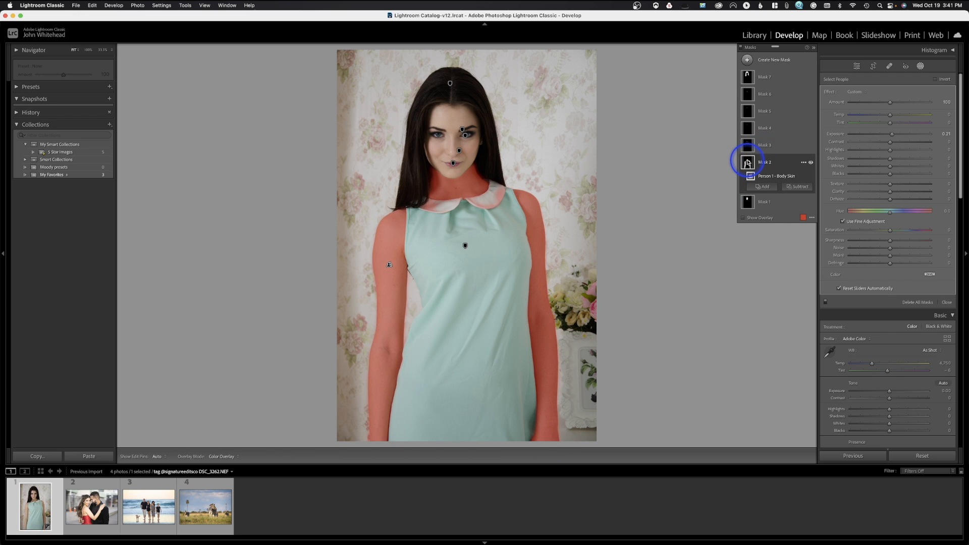
pyautogui.click(767, 111)
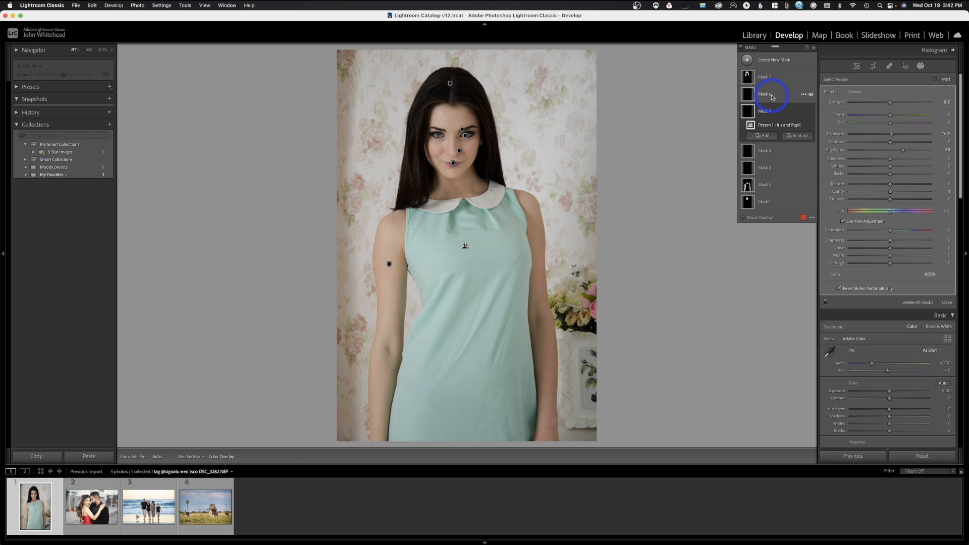
# - In the couple photo, mask the entire Person 1, set exposure to -0.22 and contrast to -7, and slightly lower the highlights
pyautogui.click(91, 507)
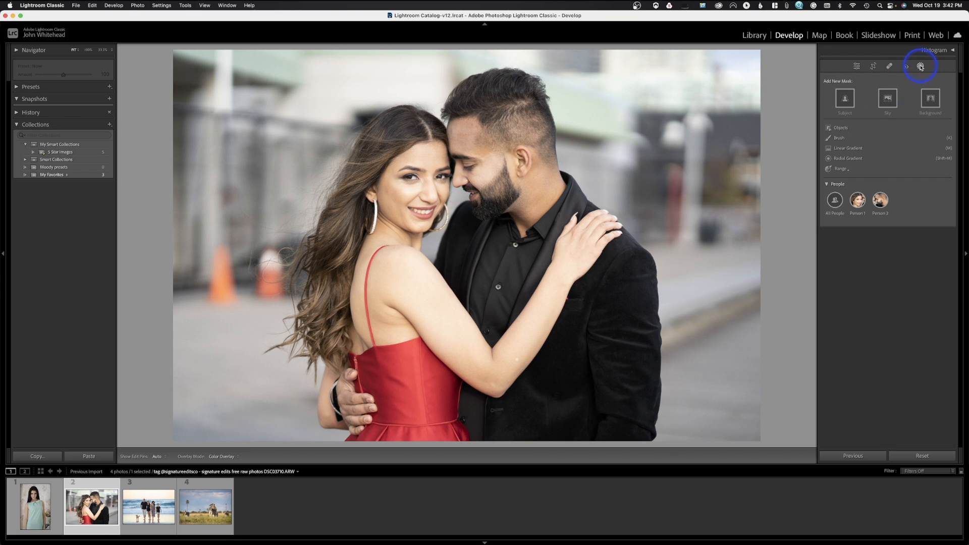
pyautogui.moveTo(863, 201)
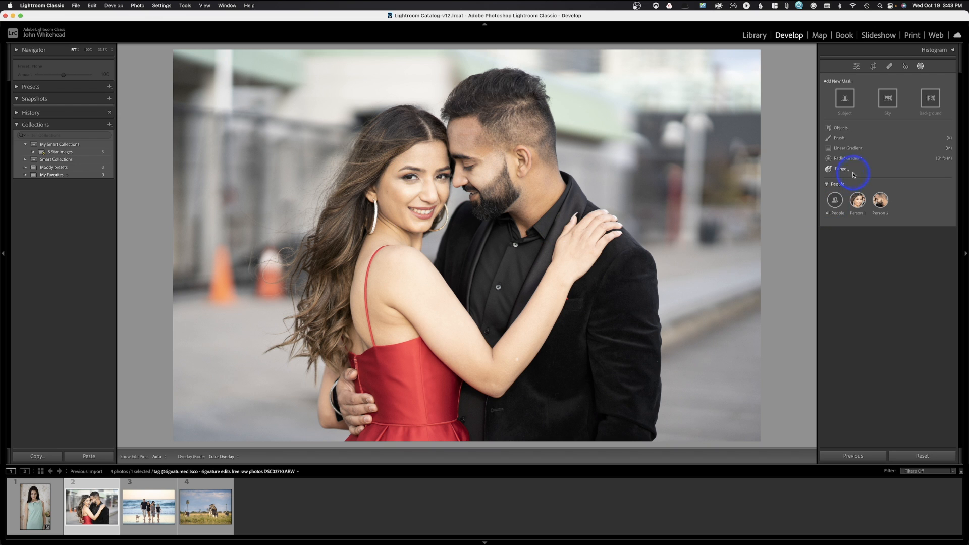
pyautogui.click(857, 200)
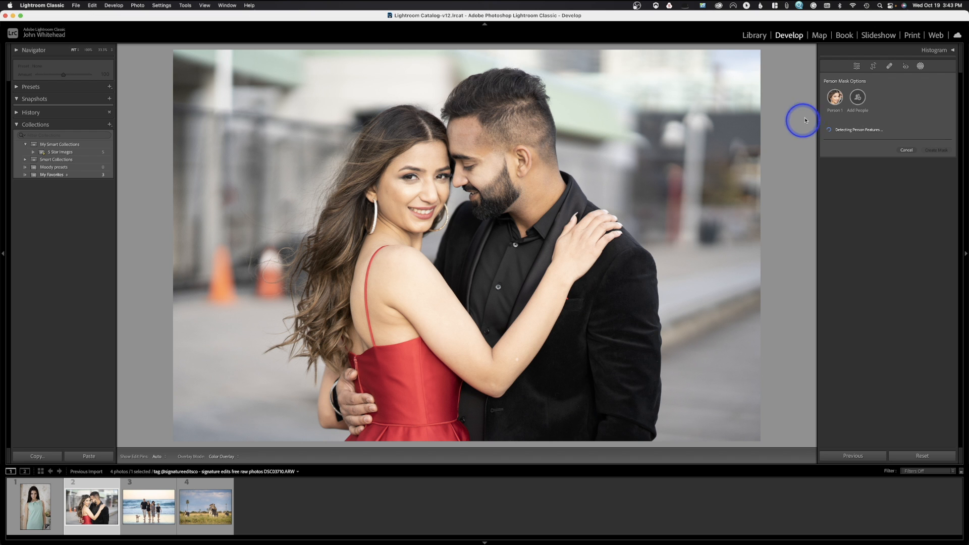
pyautogui.click(831, 129)
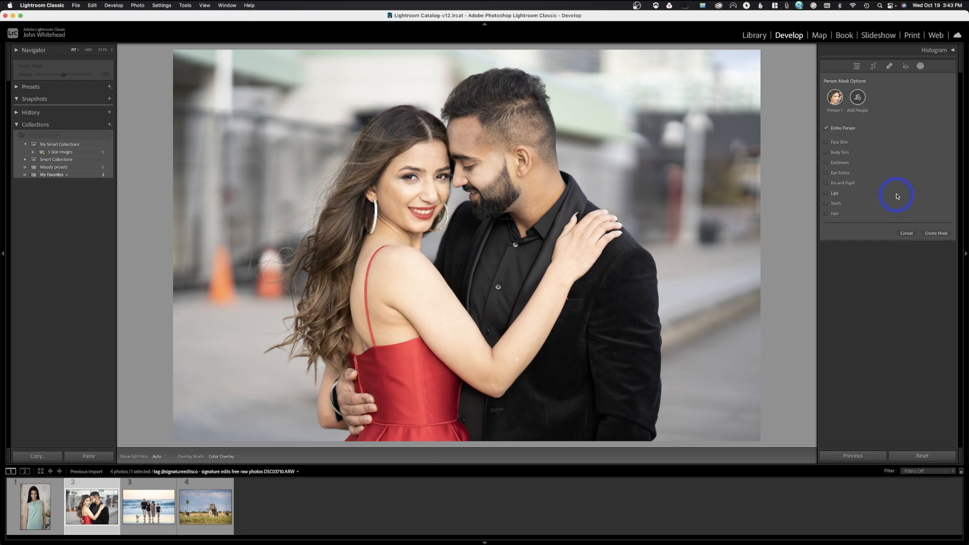
pyautogui.click(936, 232)
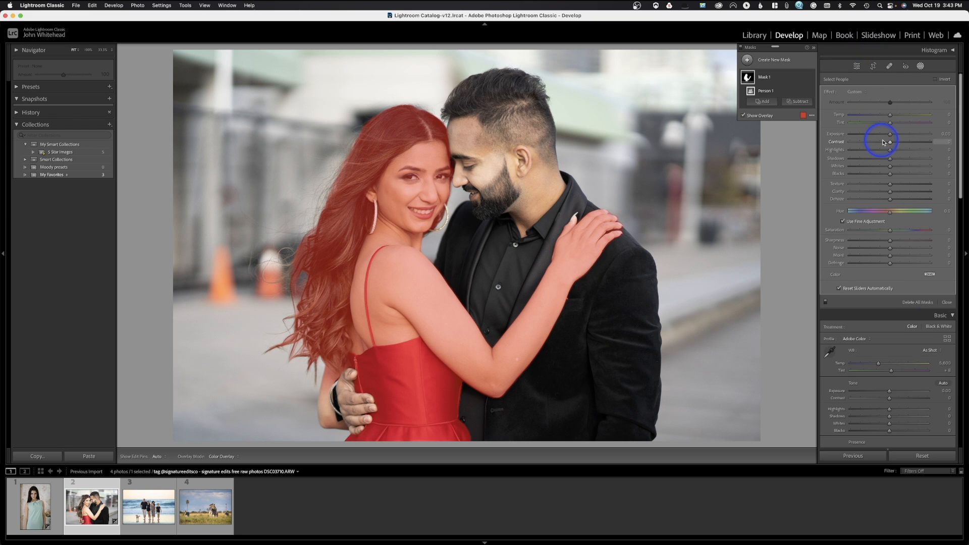
pyautogui.moveTo(889, 142)
pyautogui.mouseDown()
pyautogui.moveTo(887, 151)
pyautogui.moveTo(887, 137)
pyautogui.mouseUp()
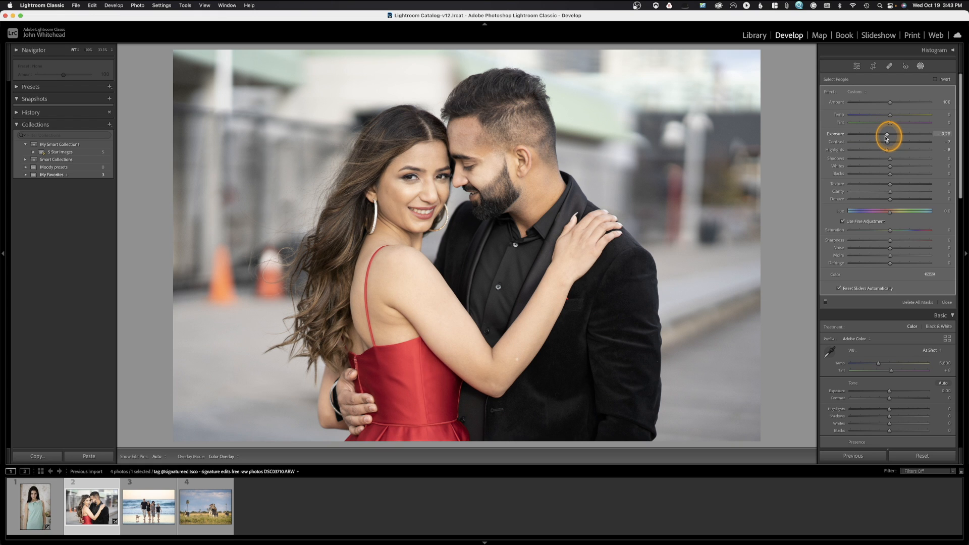
pyautogui.moveTo(886, 137); pyautogui.dragTo(865, 135)
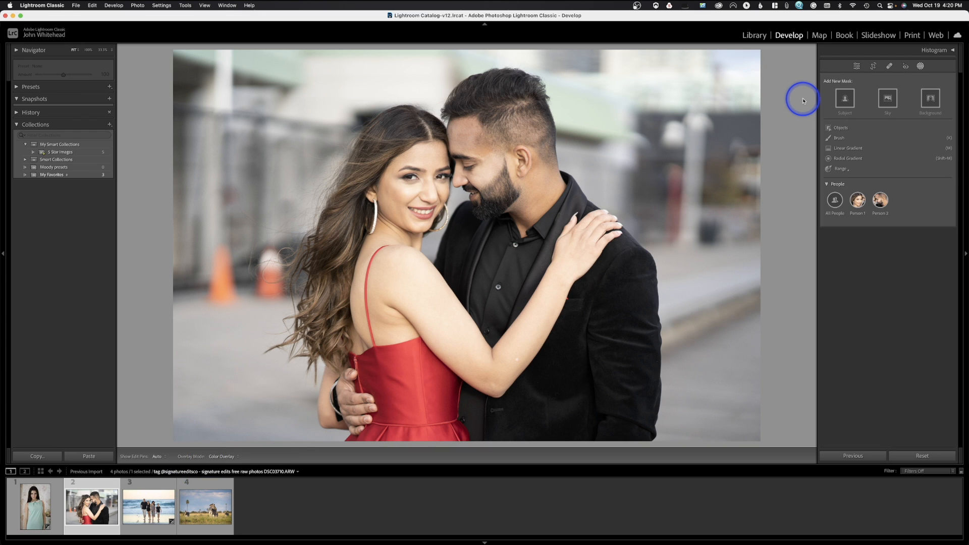
# - Create a background mask on the couple photo and lower its texture to -44
pyautogui.click(930, 98)
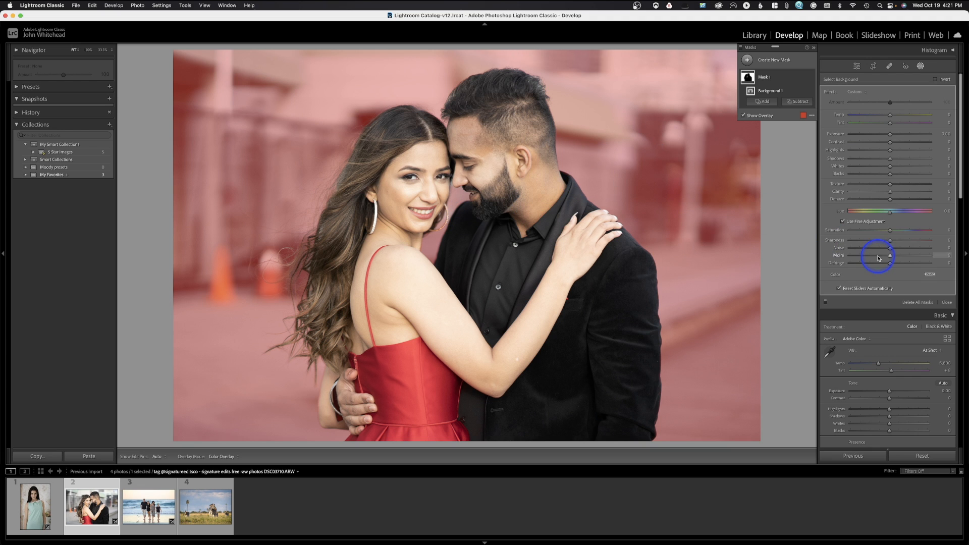
pyautogui.click(873, 185)
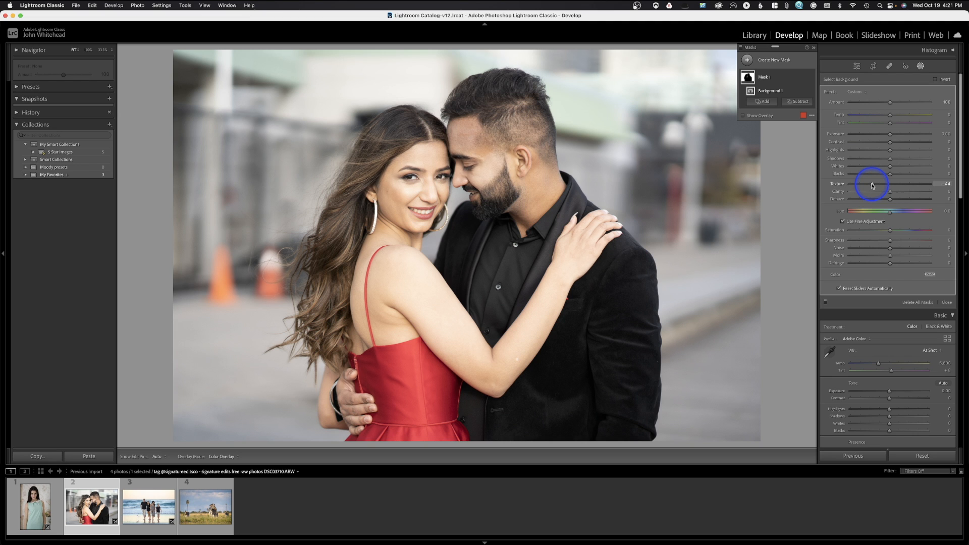
pyautogui.moveTo(748, 79)
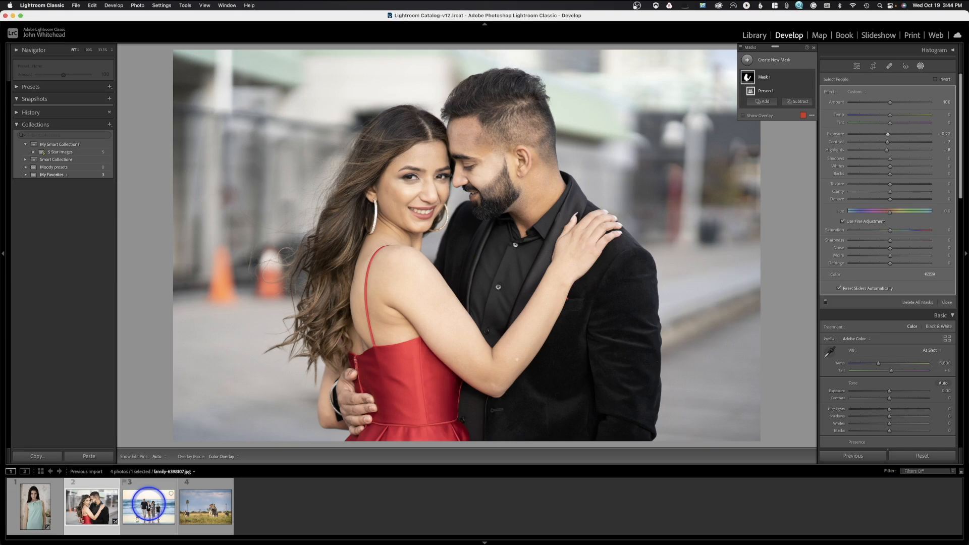
# - Open the family beach photo and create an object mask by brushing over the dog
pyautogui.click(147, 505)
pyautogui.hotkey('shift', 'w')
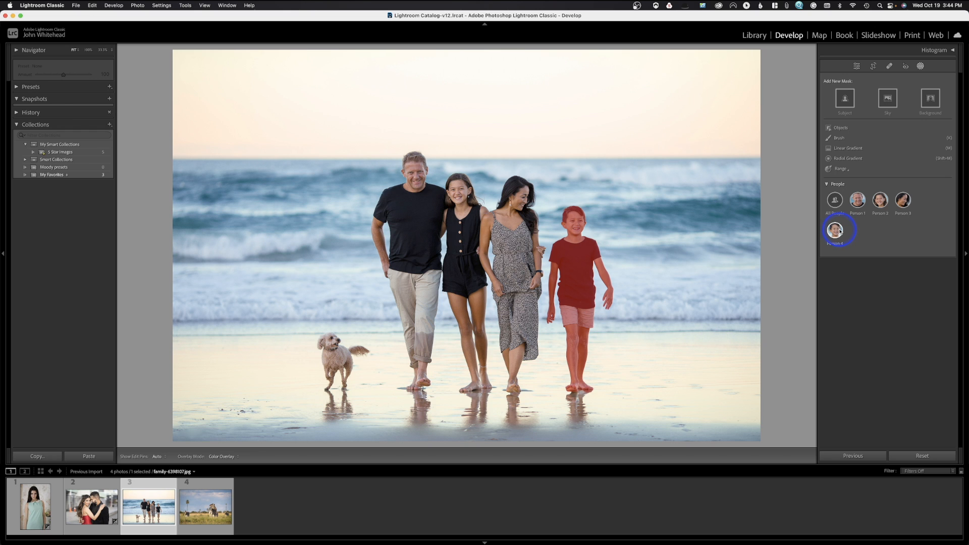
pyautogui.click(847, 128)
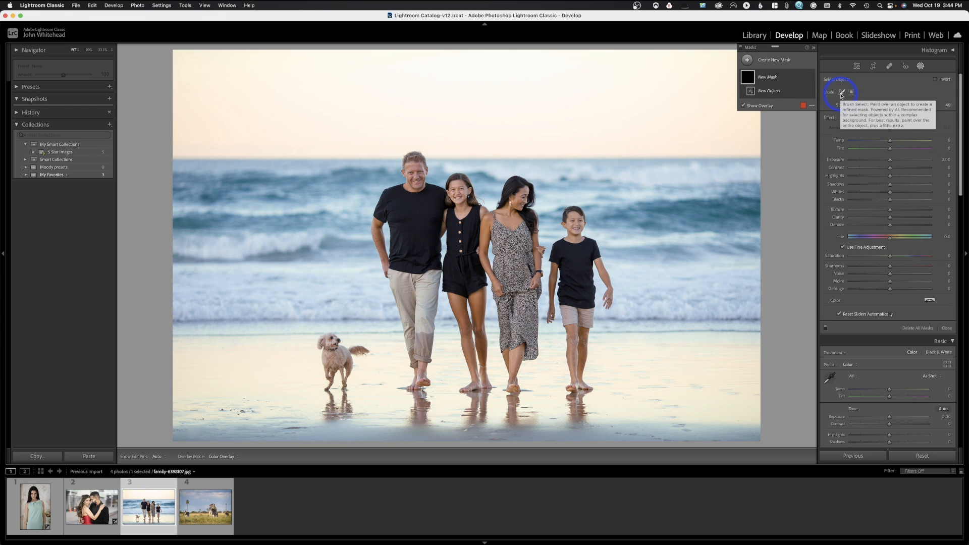
pyautogui.scroll(-6, 329, 340)
pyautogui.scroll(-2, 331, 339)
pyautogui.moveTo(331, 341)
pyautogui.mouseDown()
pyautogui.moveTo(333, 387)
pyautogui.moveTo(336, 353)
pyautogui.moveTo(363, 350)
pyautogui.mouseUp()
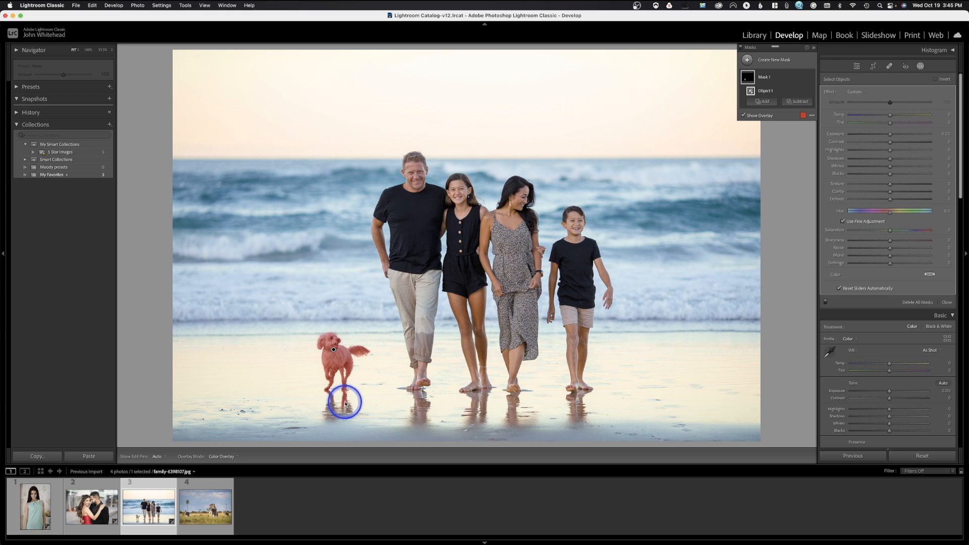
# - Subtract from the dog's object mask with a size 8 brush, painting over the reflection beneath its feet
pyautogui.click(799, 101)
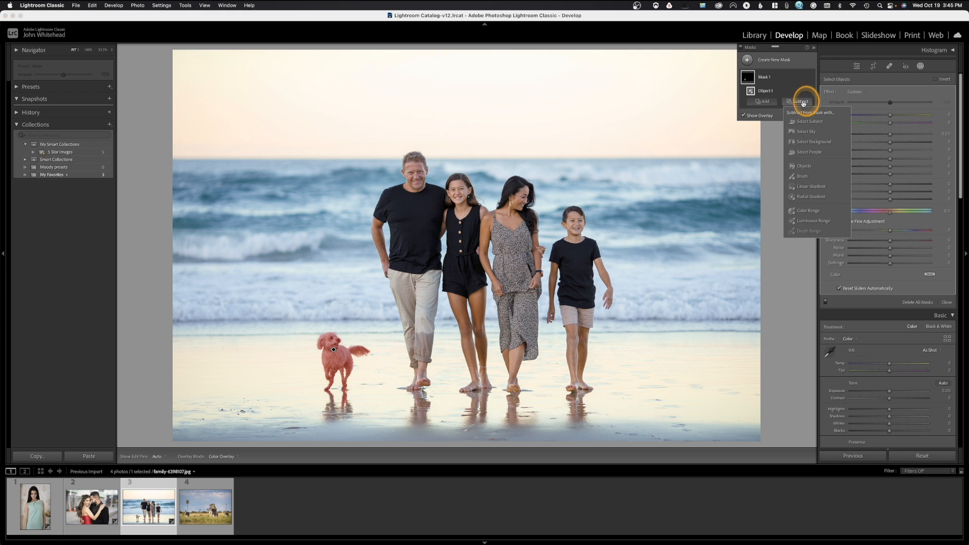
pyautogui.click(803, 177)
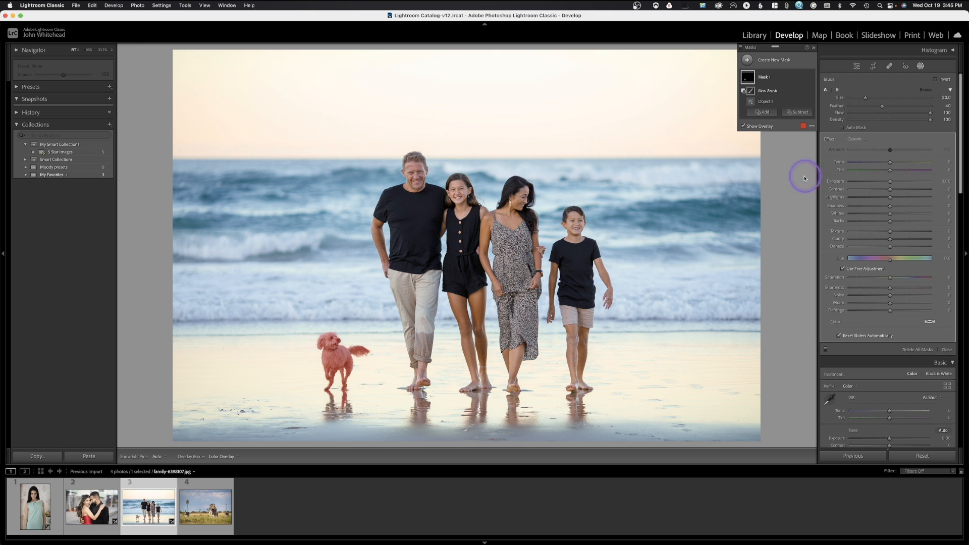
pyautogui.scroll(-6, 352, 416)
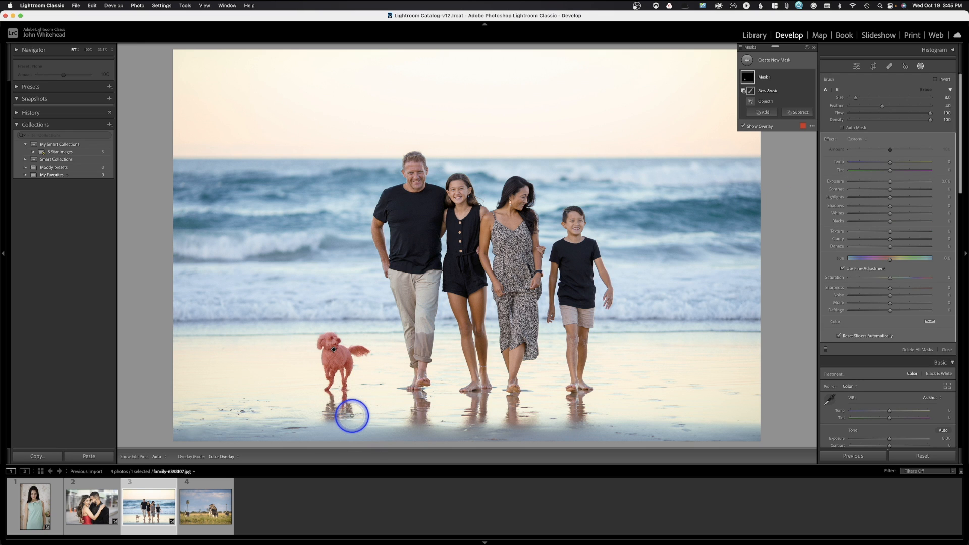
pyautogui.press('h')
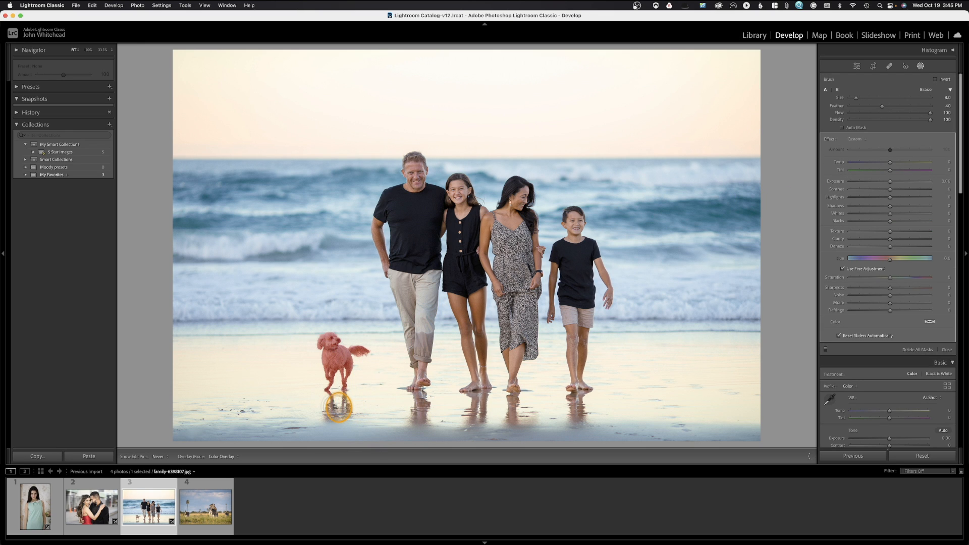
pyautogui.press('h')
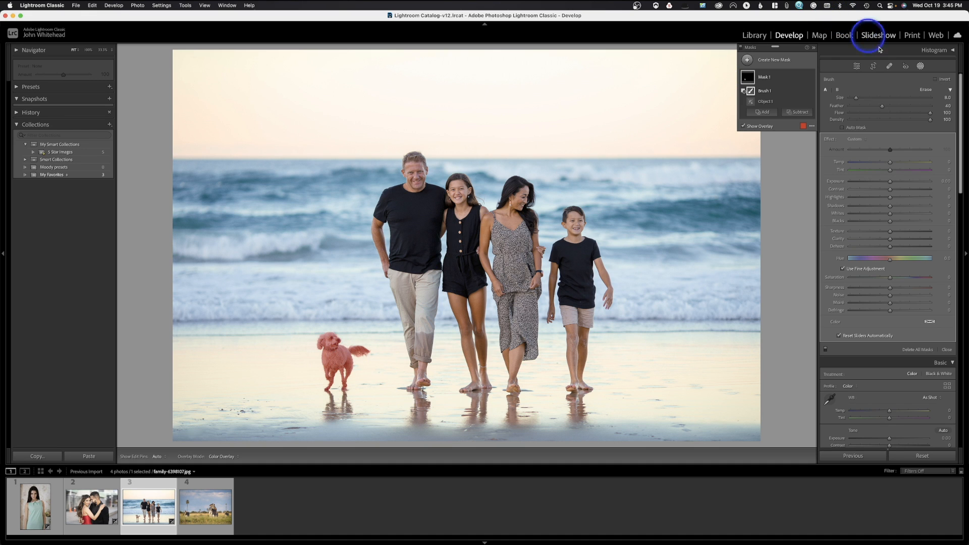
# - Undo the brush subtraction and the dog's object mask
pyautogui.click(766, 101)
pyautogui.press('super+z')
pyautogui.press('super+z')
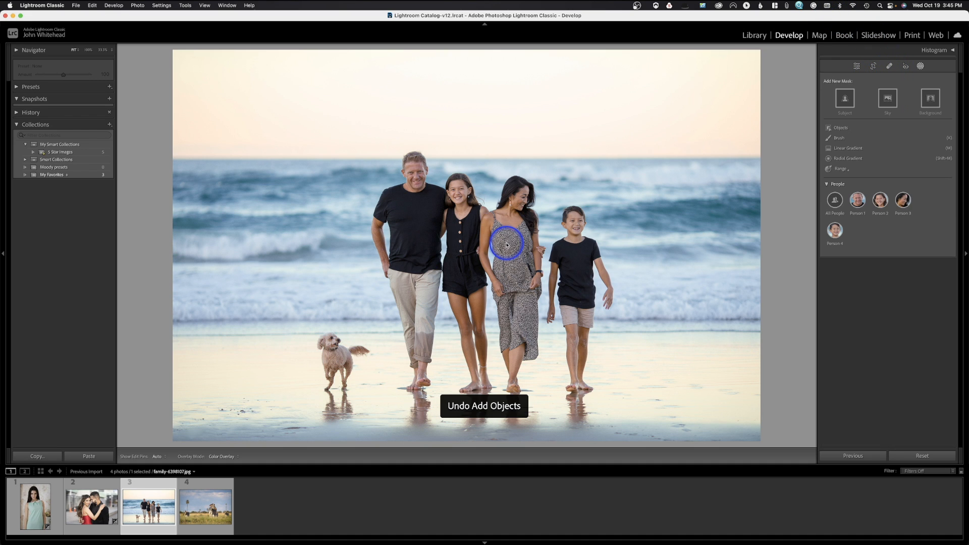
# - Mask the dog with the object selection's rectangle mode, framing it completely, and delete that mask
pyautogui.click(839, 129)
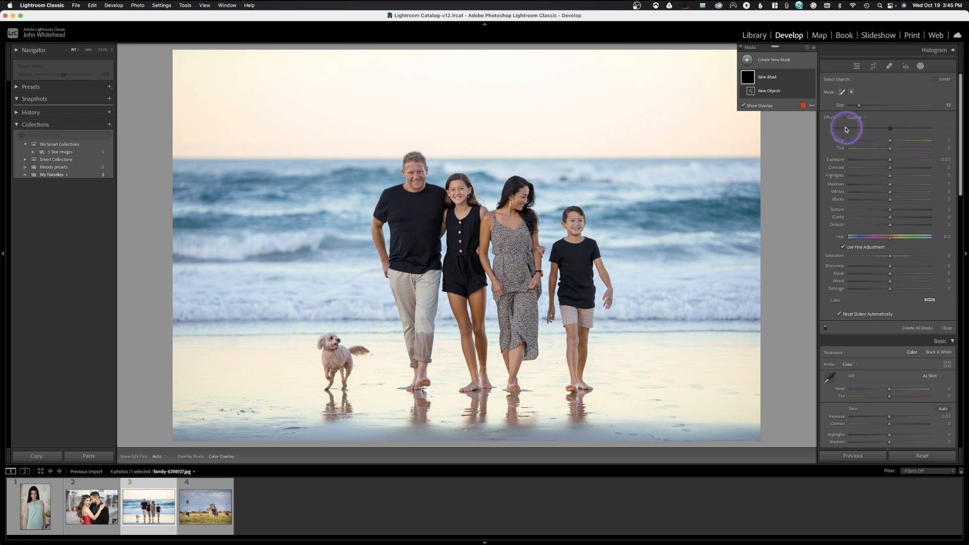
pyautogui.click(851, 92)
pyautogui.moveTo(311, 328); pyautogui.dragTo(366, 391)
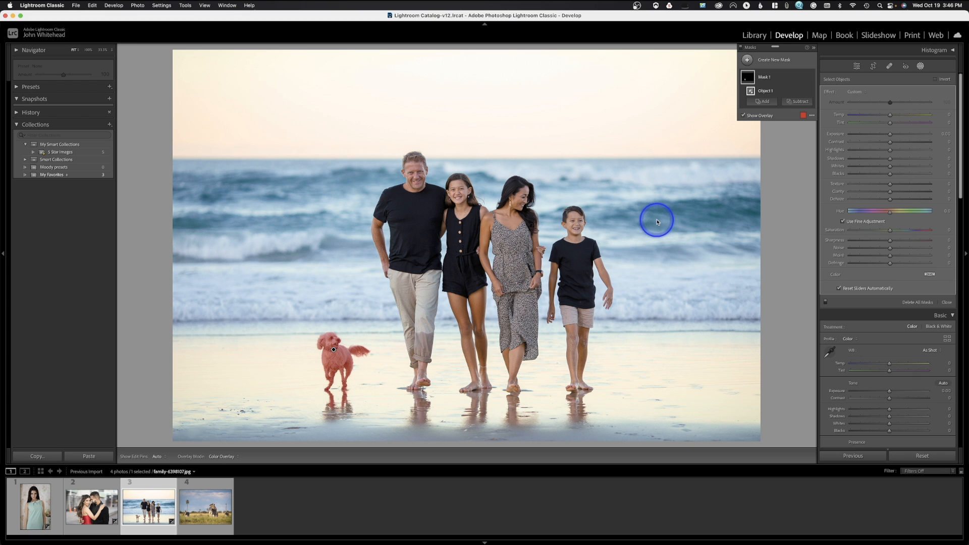
pyautogui.press('Delete')
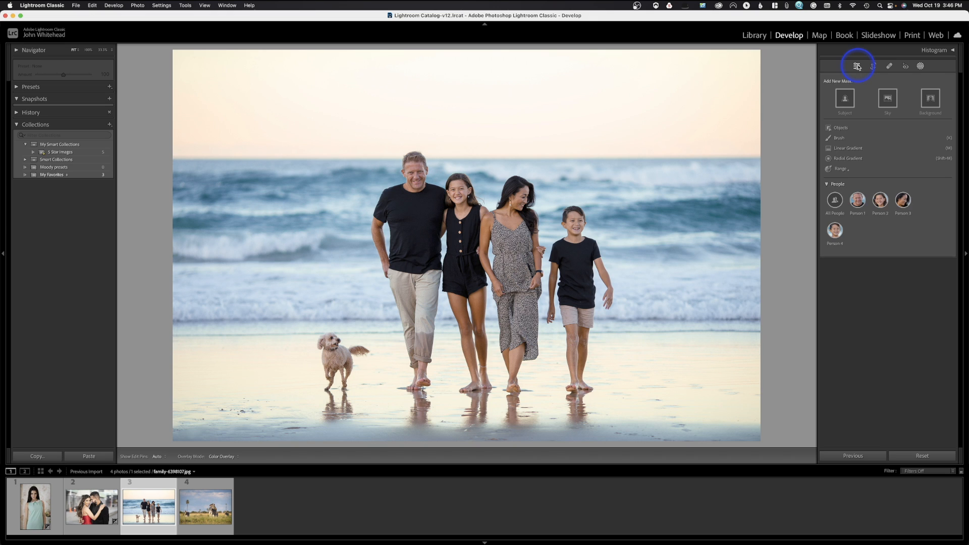
# - Paint over the dog with content-aware Remove at size 76 and opacity 100, and refresh the fill
pyautogui.click(889, 68)
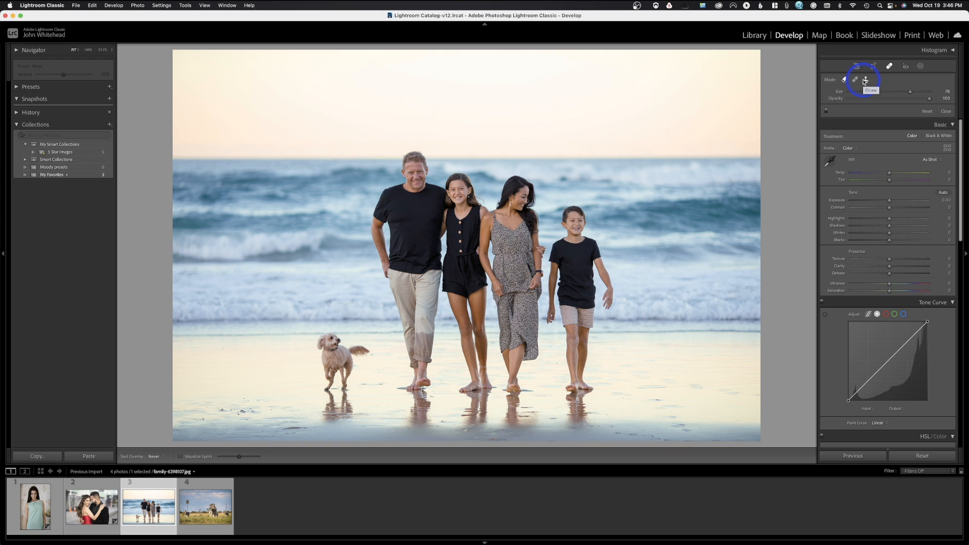
pyautogui.click(844, 81)
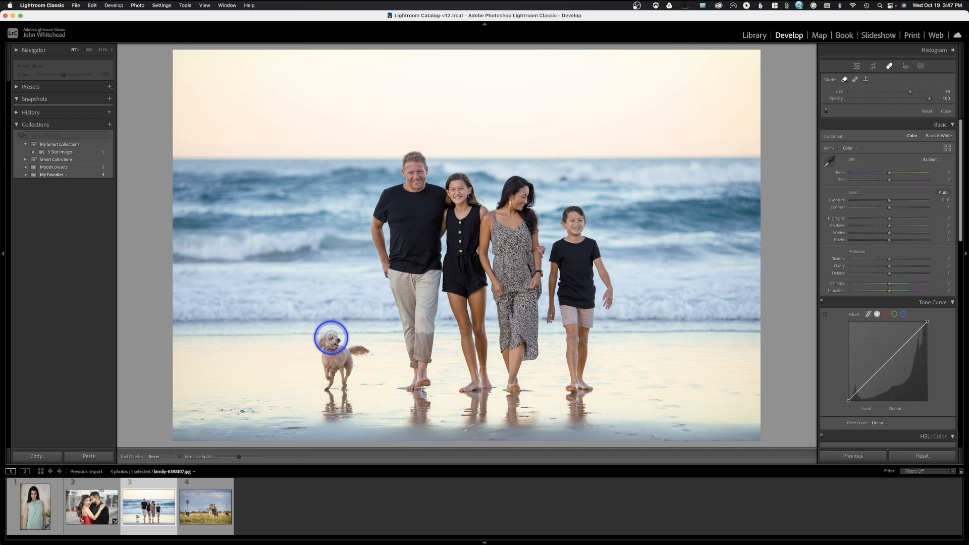
pyautogui.click(331, 337)
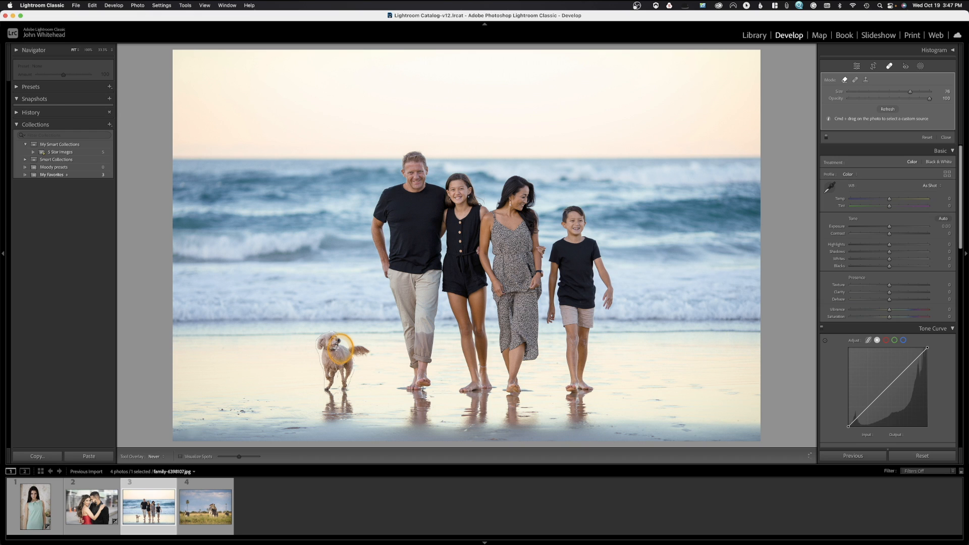
pyautogui.click(368, 351)
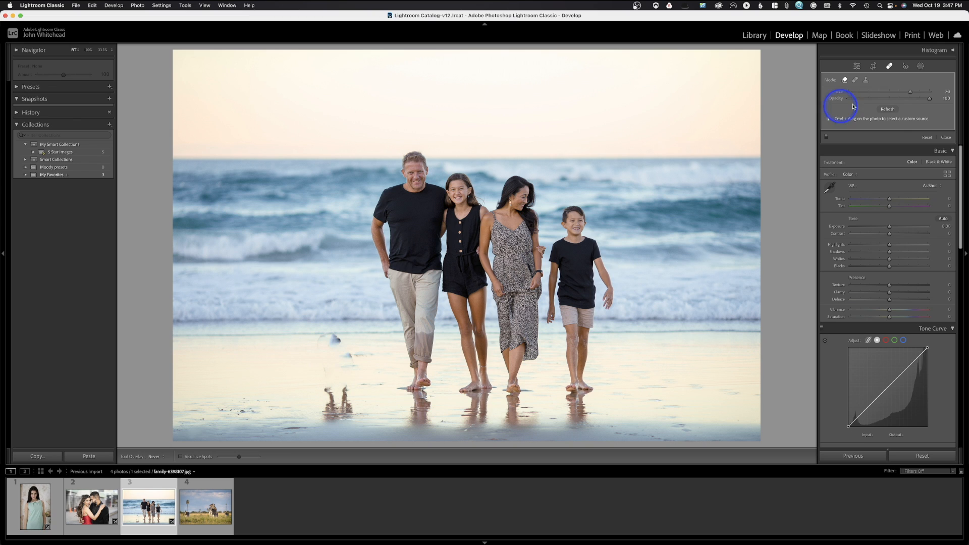
pyautogui.click(892, 111)
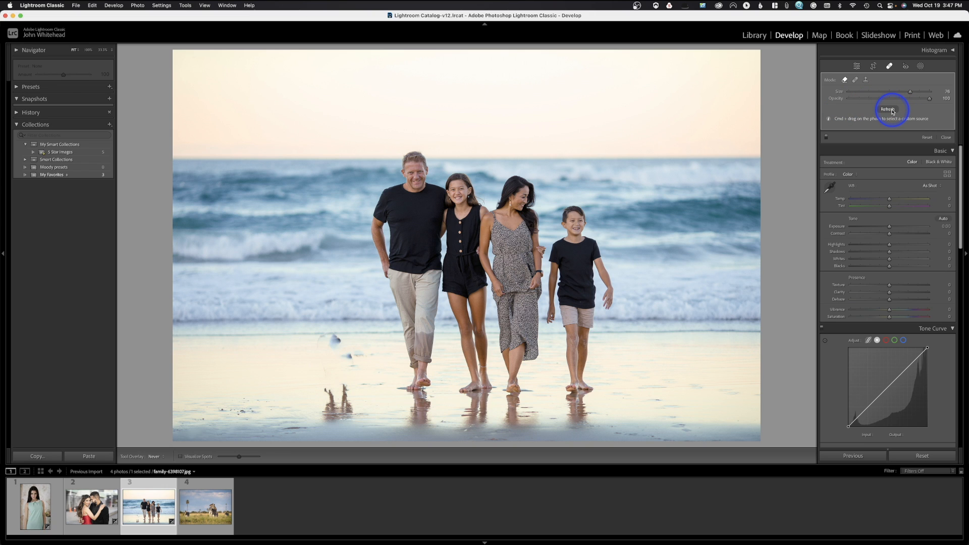
# - Remove the dog's remaining legs and reflection with content-aware Remove, choosing a custom source area on the wet sand
pyautogui.click(332, 399)
pyautogui.moveTo(332, 398)
pyautogui.mouseDown()
pyautogui.moveTo(354, 413)
pyautogui.moveTo(344, 380)
pyautogui.mouseUp()
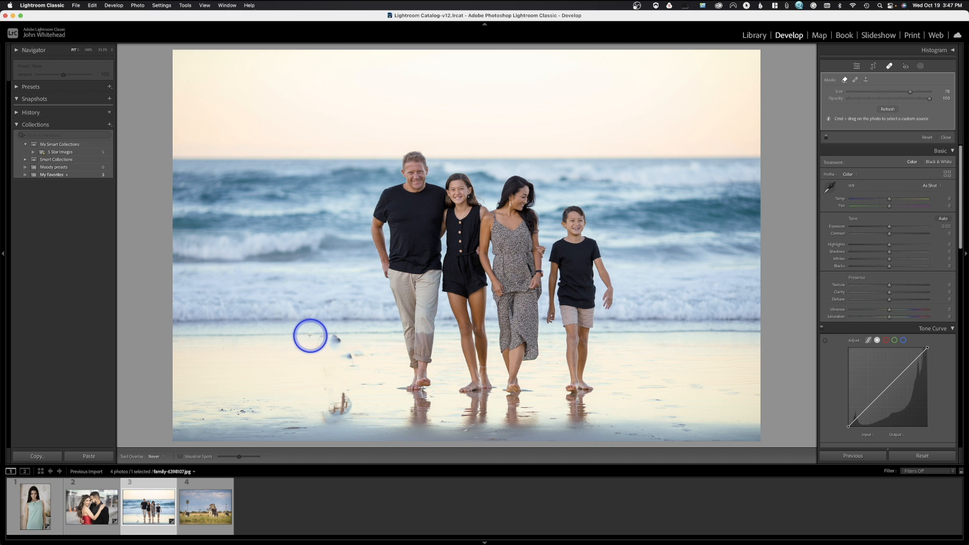
pyautogui.moveTo(309, 335)
pyautogui.mouseDown()
pyautogui.moveTo(290, 383)
pyautogui.moveTo(252, 427)
pyautogui.mouseUp()
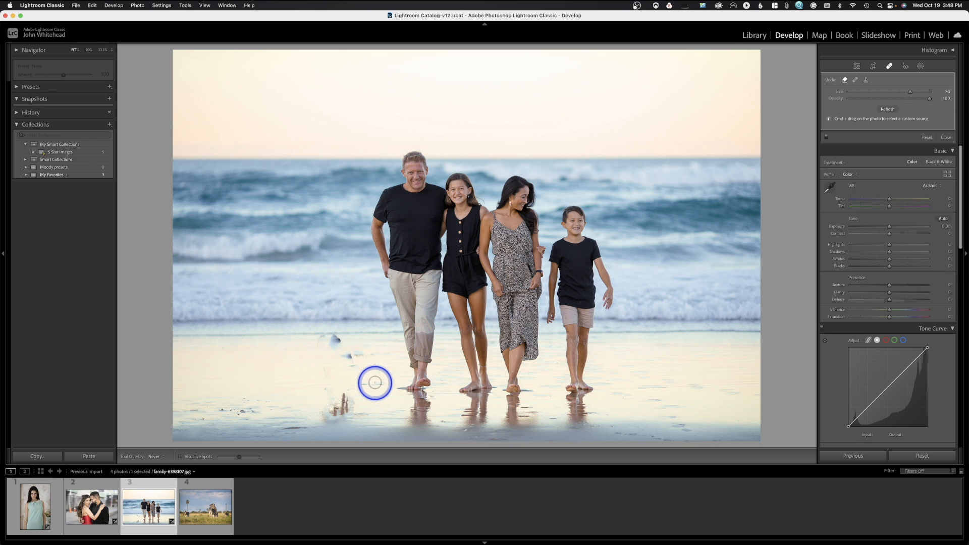
# - Open the zebra photo and paint over the tall palm tree behind the left zebra with content-aware Remove
pyautogui.click(206, 500)
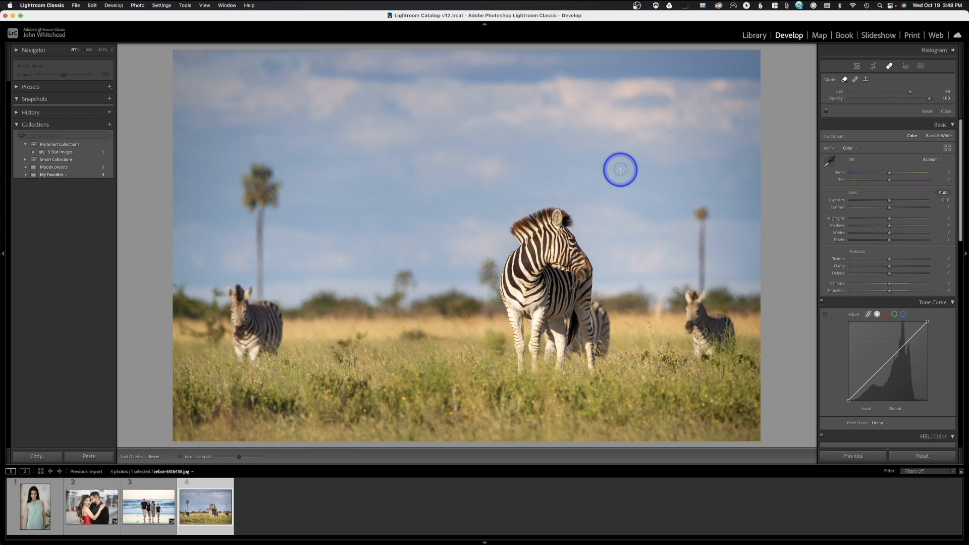
pyautogui.click(248, 178)
pyautogui.moveTo(248, 178)
pyautogui.mouseDown()
pyautogui.moveTo(242, 202)
pyautogui.moveTo(274, 201)
pyautogui.moveTo(277, 185)
pyautogui.moveTo(258, 201)
pyautogui.moveTo(262, 167)
pyautogui.moveTo(272, 173)
pyautogui.moveTo(259, 218)
pyautogui.mouseUp()
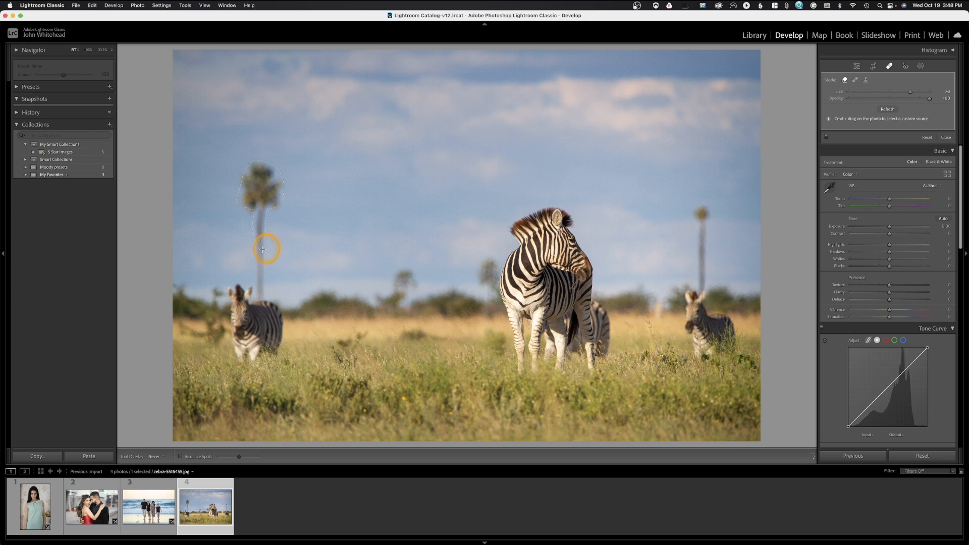
pyautogui.moveTo(261, 285); pyautogui.dragTo(260, 296)
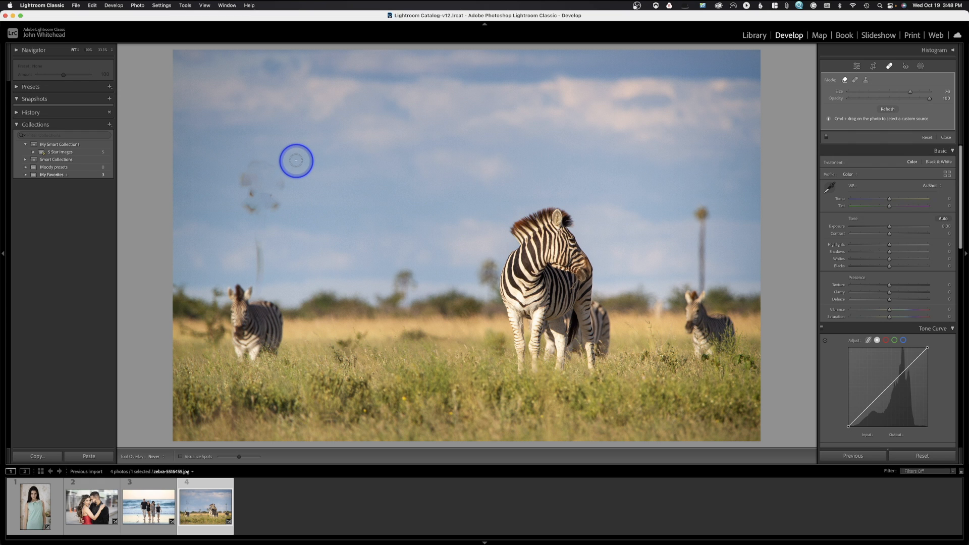
# - Choose a custom source area in the sky for the palm tree removal, and add the photo to My Favorites
pyautogui.moveTo(297, 158); pyautogui.dragTo(353, 287)
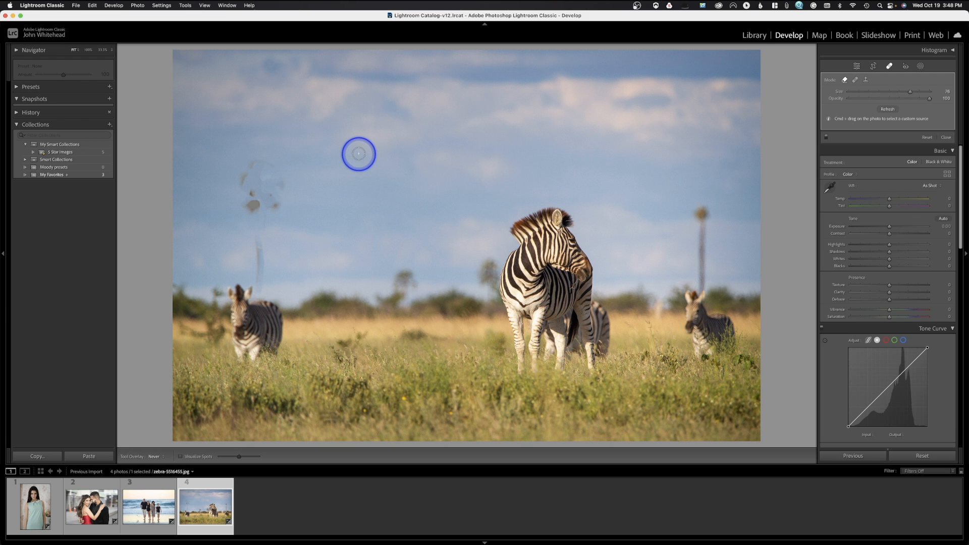
pyautogui.press('b')
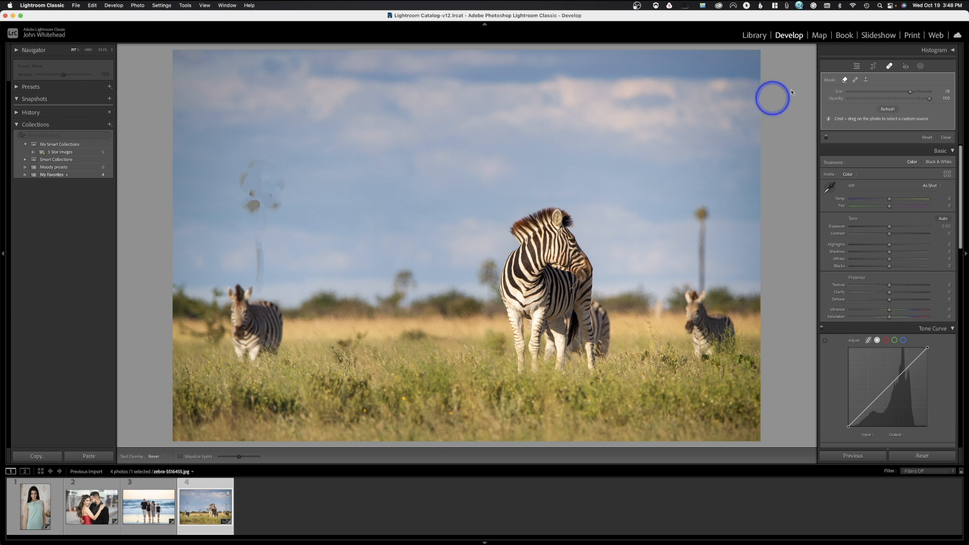